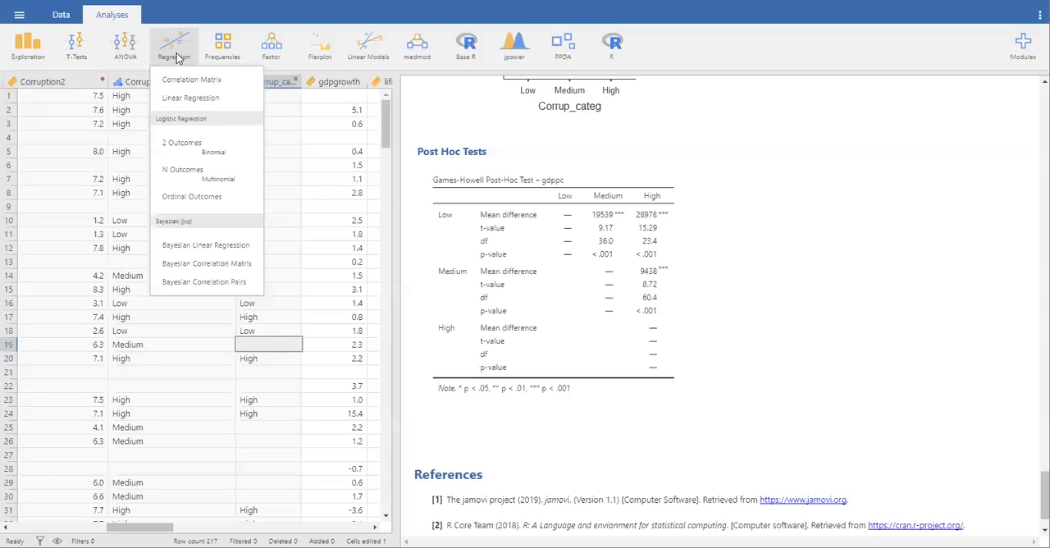
Create a correlation matrix of the variables Corruption2 and gdppc
{"action": "left_click", "coordinate": [179, 80]}
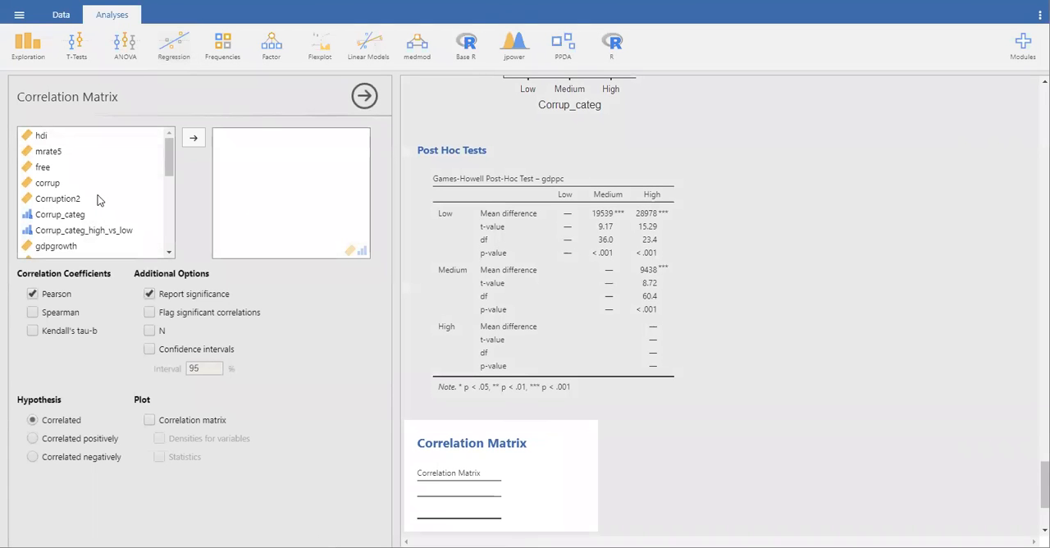
{"action": "left_click", "coordinate": [62, 203]}
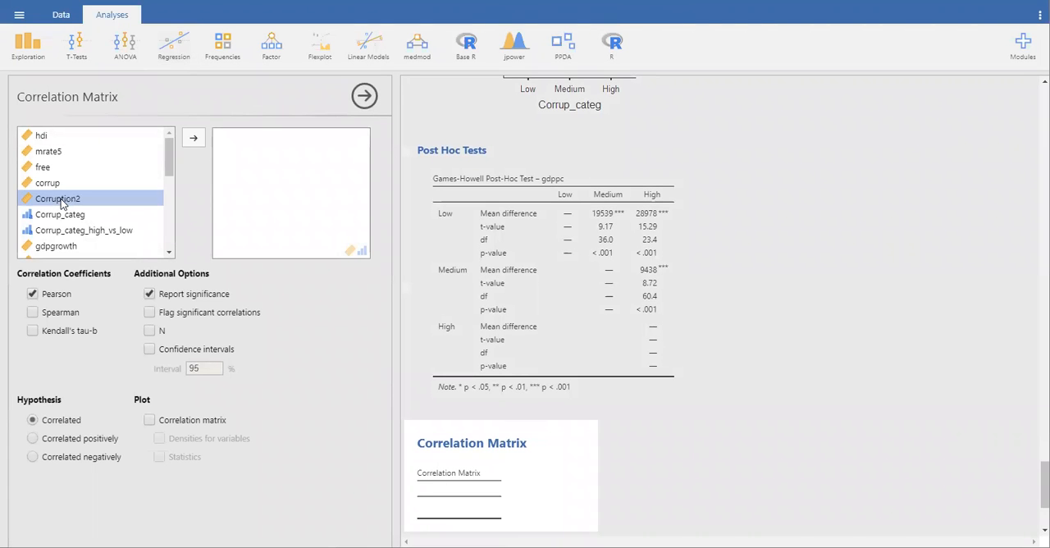
{"action": "left_click", "coordinate": [192, 138]}
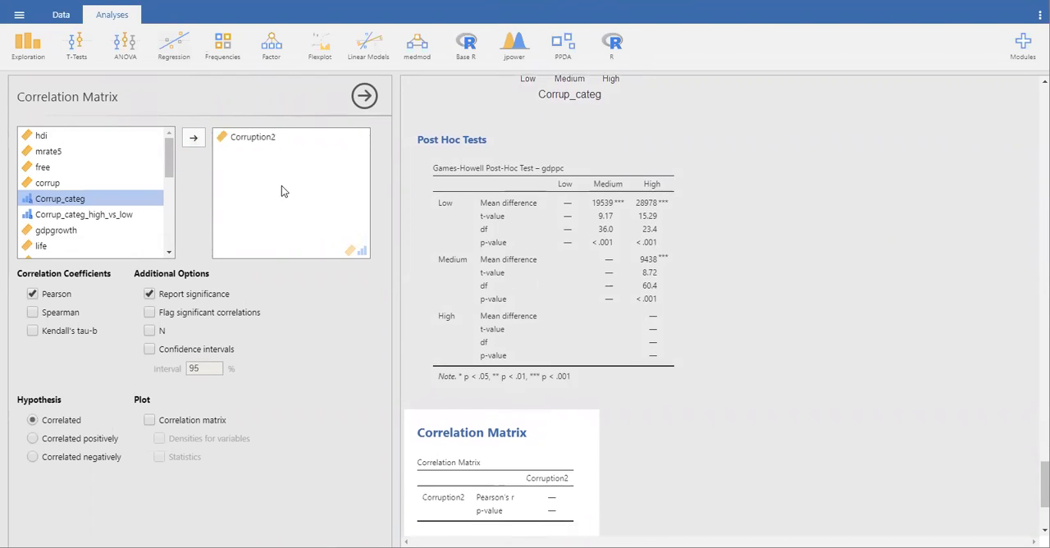
{"action": "scroll", "coordinate": [86, 229], "scroll_direction": "down", "scroll_amount": 1}
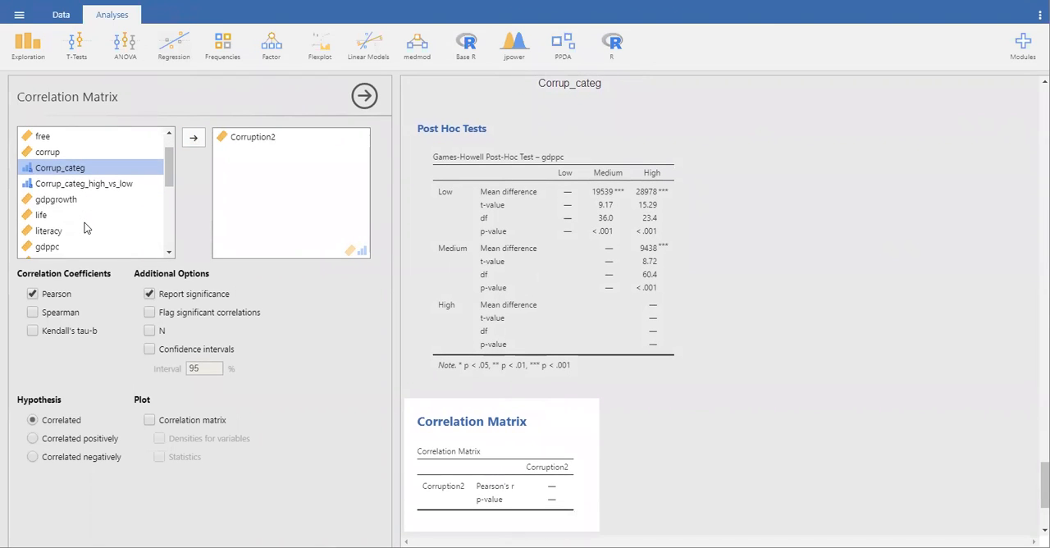
{"action": "left_click", "coordinate": [43, 246]}
{"action": "left_click", "coordinate": [193, 138]}
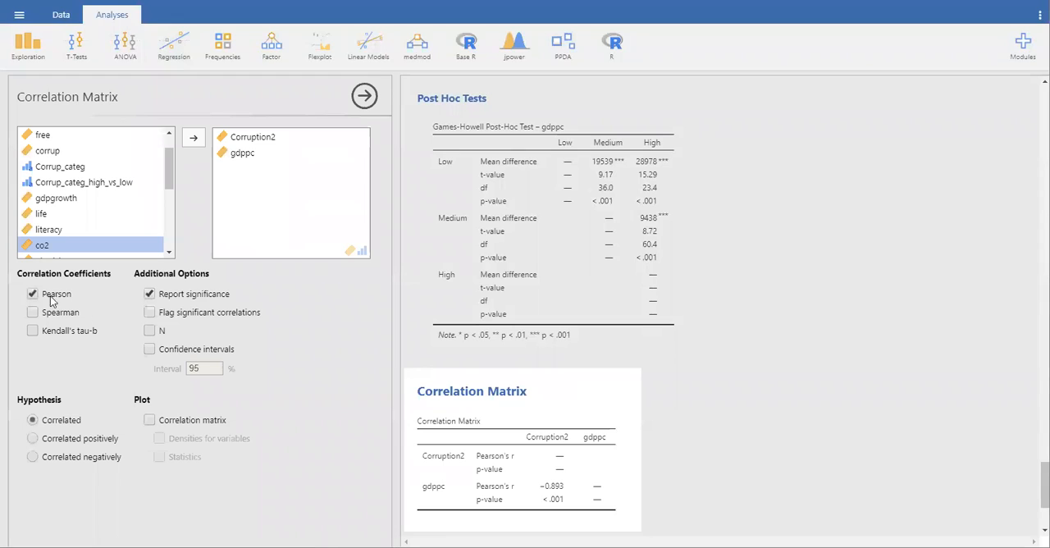
Flag significant correlations and add the sample size N and confidence intervals to the correlation matrix
{"action": "left_click", "coordinate": [149, 313]}
{"action": "left_click", "coordinate": [149, 331]}
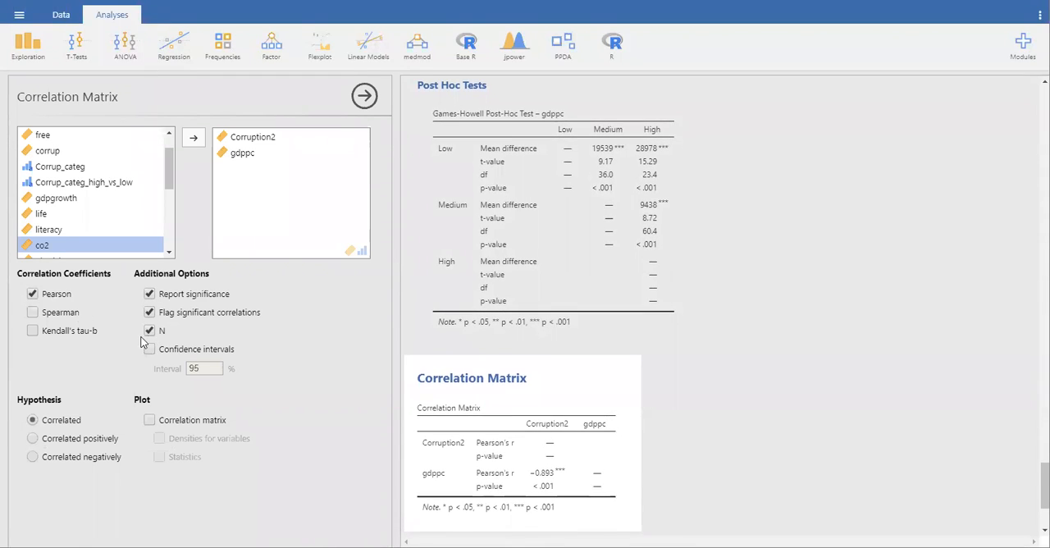
{"action": "left_click", "coordinate": [149, 350]}
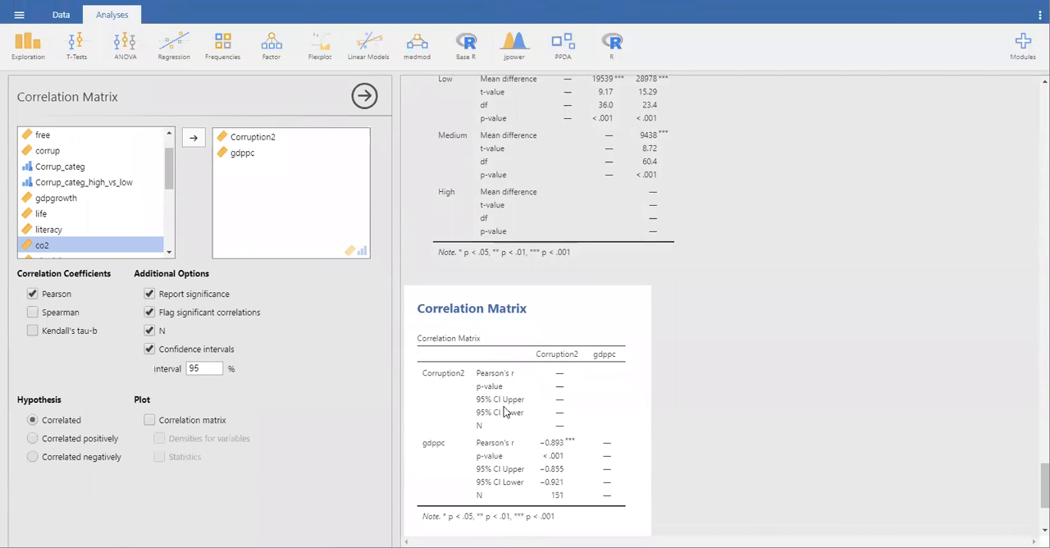
{"action": "scroll", "coordinate": [779, 441], "scroll_direction": "down", "scroll_amount": 2}
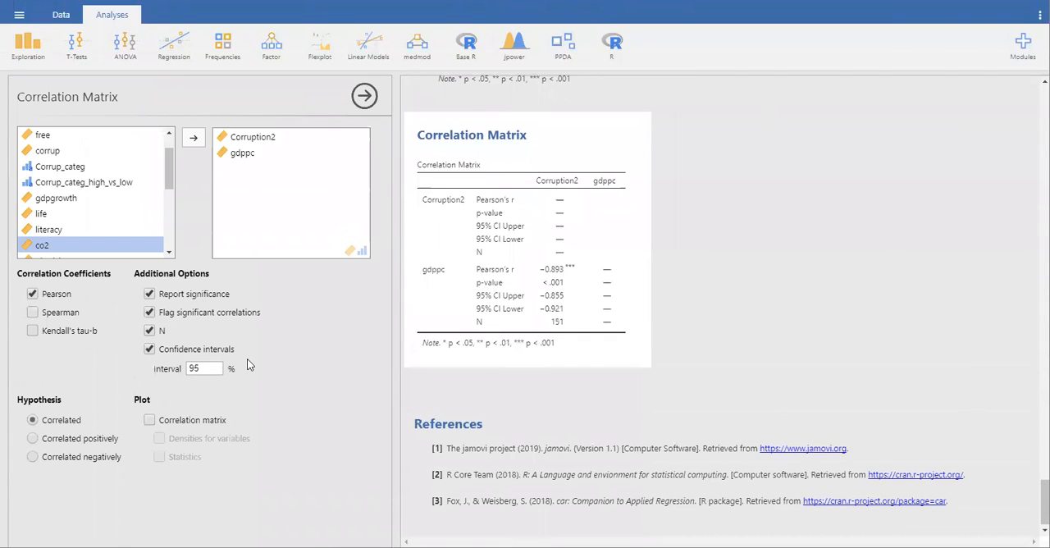
Add a correlation matrix plot with statistics and variable densities, and close the correlation options
{"action": "left_click", "coordinate": [149, 421]}
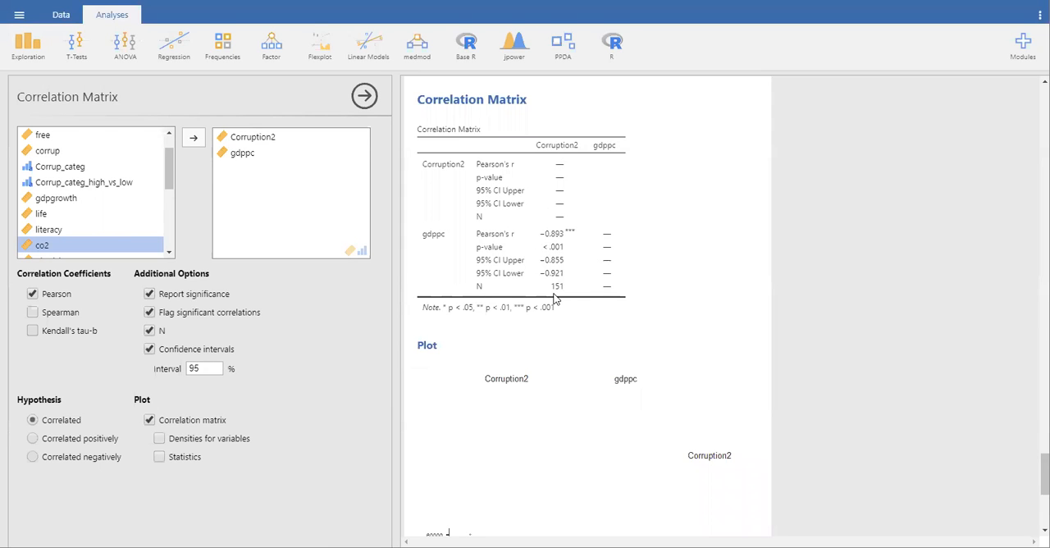
{"action": "scroll", "coordinate": [553, 299], "scroll_direction": "down", "scroll_amount": 5}
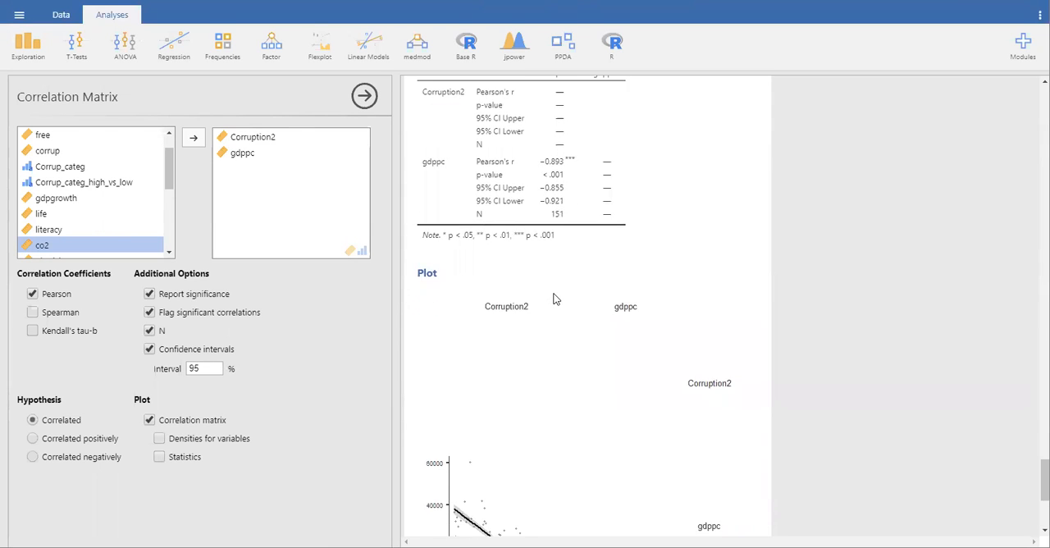
{"action": "scroll", "coordinate": [554, 298], "scroll_direction": "up", "scroll_amount": 5}
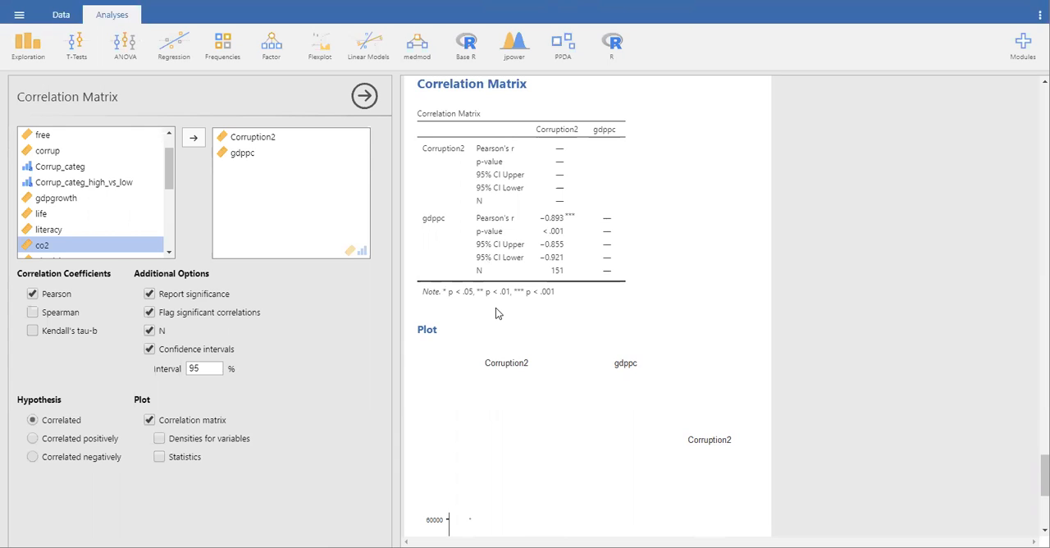
{"action": "scroll", "coordinate": [496, 312], "scroll_direction": "down", "scroll_amount": 3}
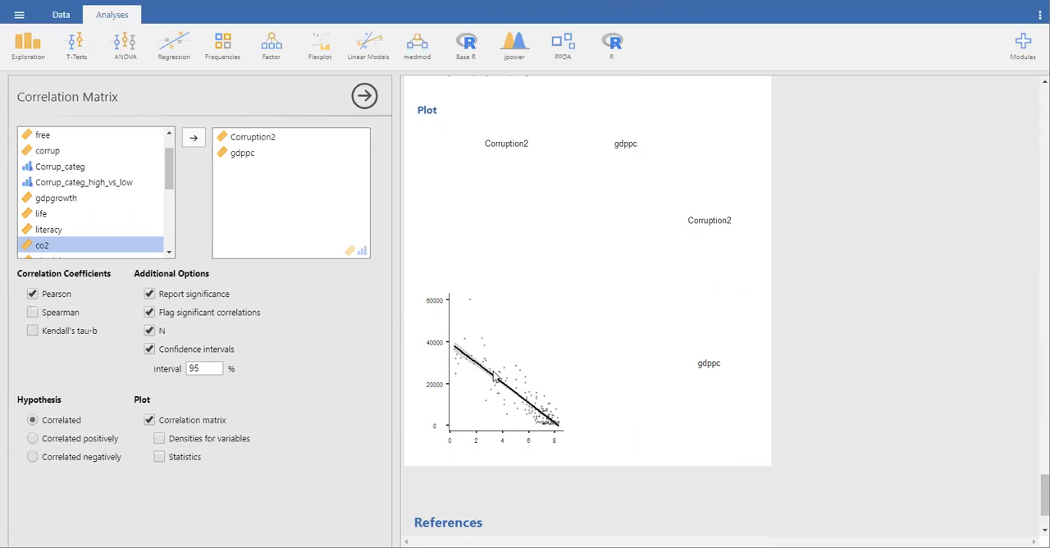
{"action": "left_click", "coordinate": [159, 457]}
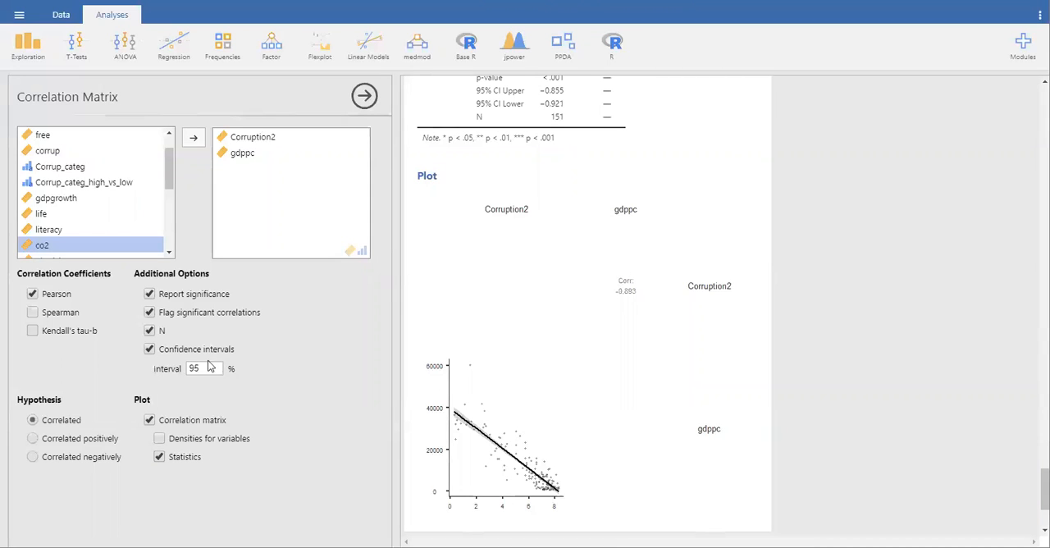
{"action": "left_click", "coordinate": [159, 438]}
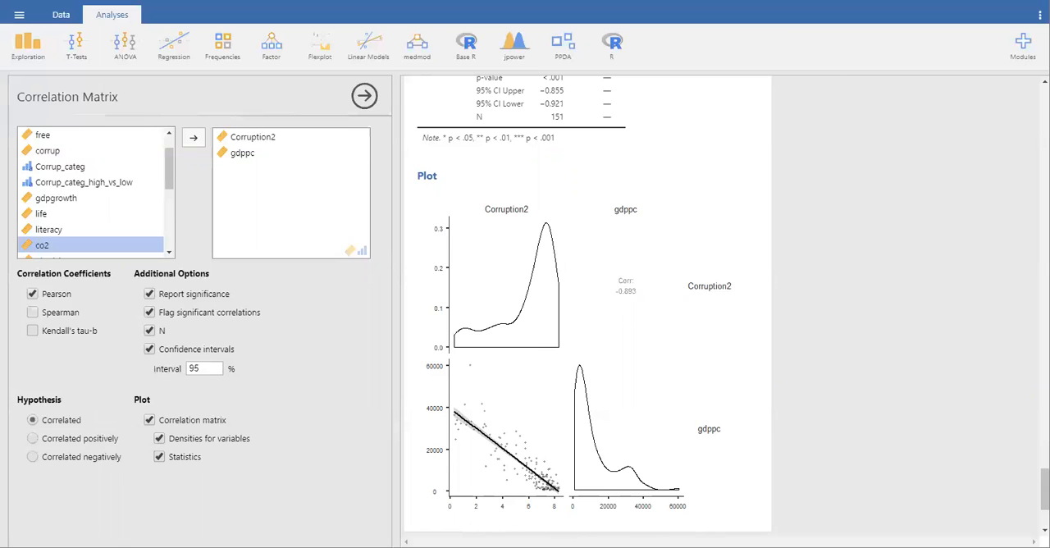
{"action": "left_click", "coordinate": [365, 96]}
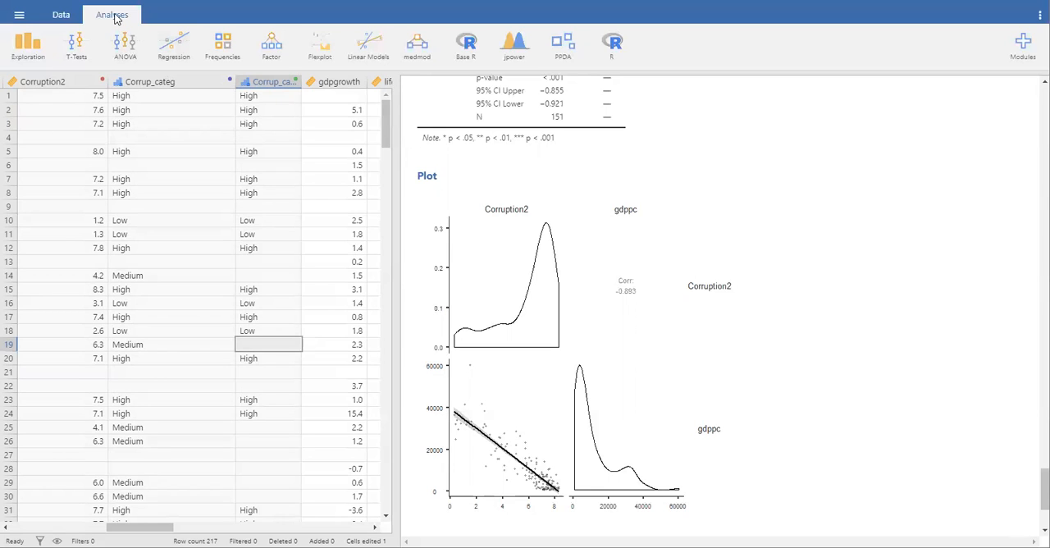
Start a linear regression with gdppc as the dependent variable
{"action": "left_click", "coordinate": [174, 42]}
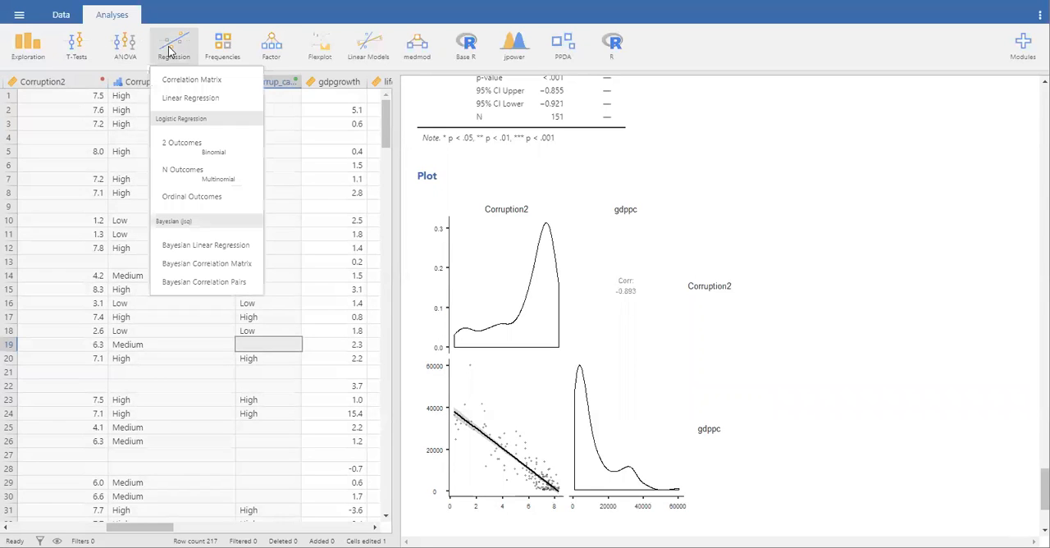
{"action": "left_click", "coordinate": [225, 99]}
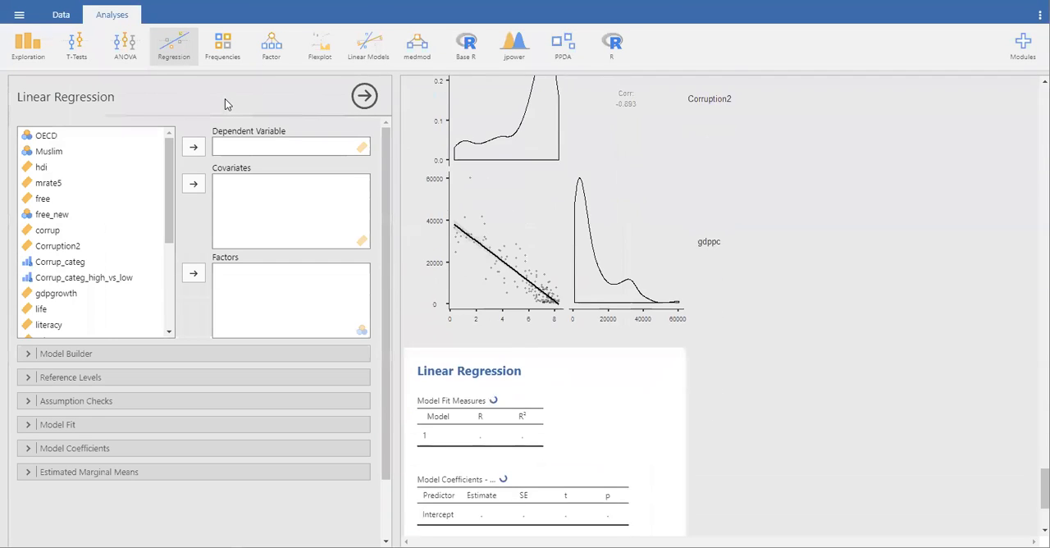
{"action": "scroll", "coordinate": [95, 308], "scroll_direction": "down", "scroll_amount": 1}
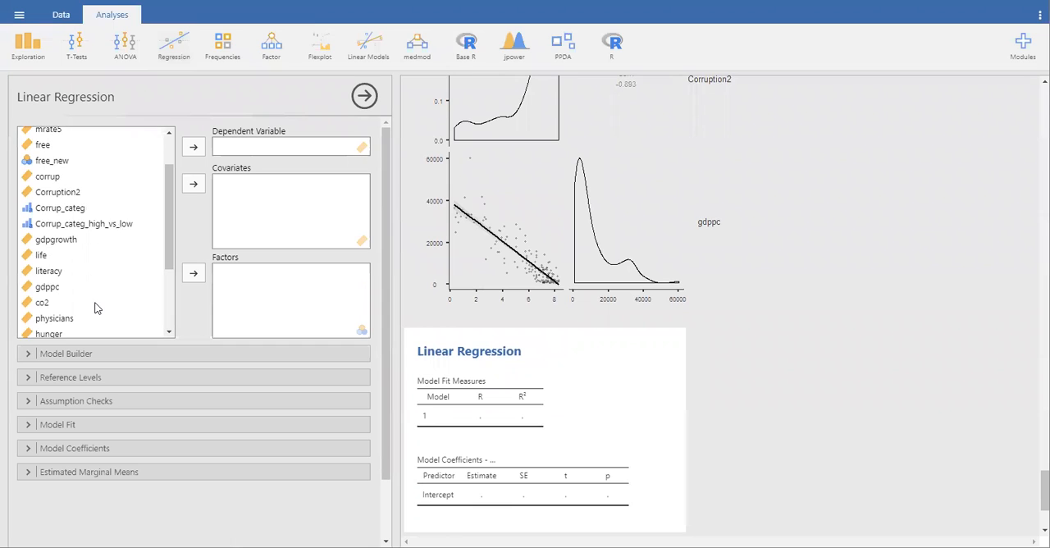
{"action": "left_click", "coordinate": [45, 290]}
{"action": "left_click", "coordinate": [194, 147]}
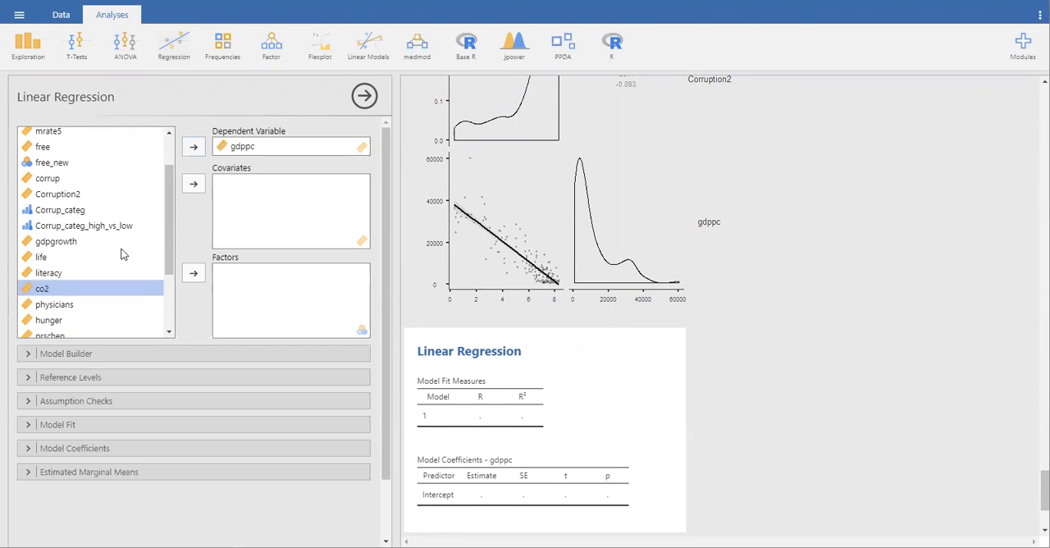
Add Corruption2 as a covariate of the linear regression
{"action": "left_click", "coordinate": [51, 195]}
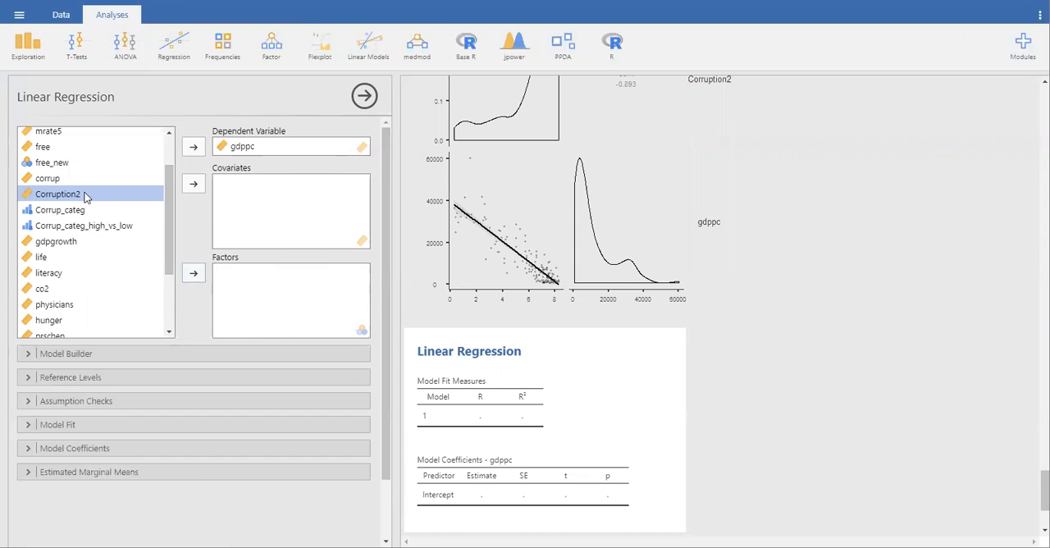
{"action": "scroll", "coordinate": [86, 197], "scroll_direction": "up", "scroll_amount": 3}
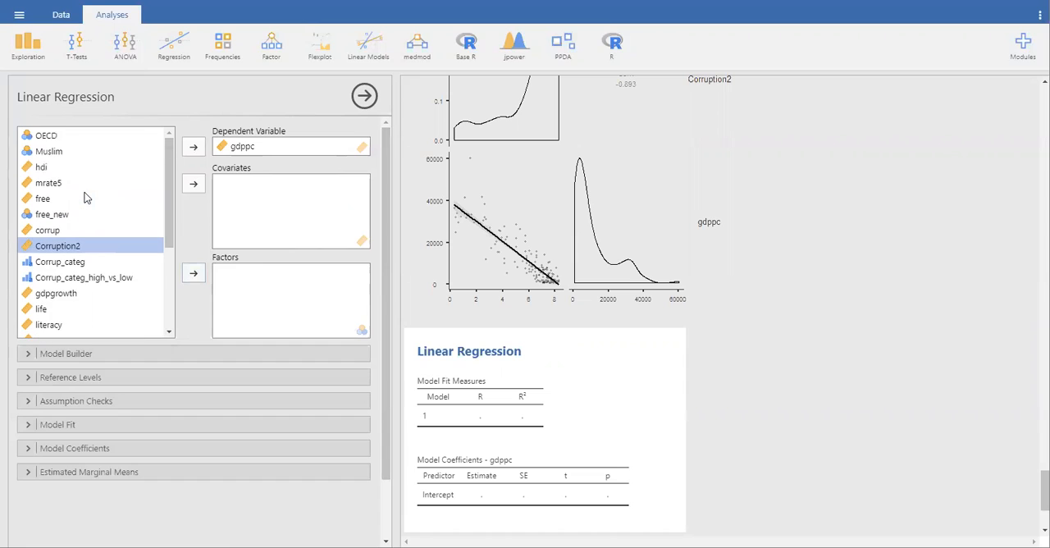
{"action": "left_click", "coordinate": [51, 136]}
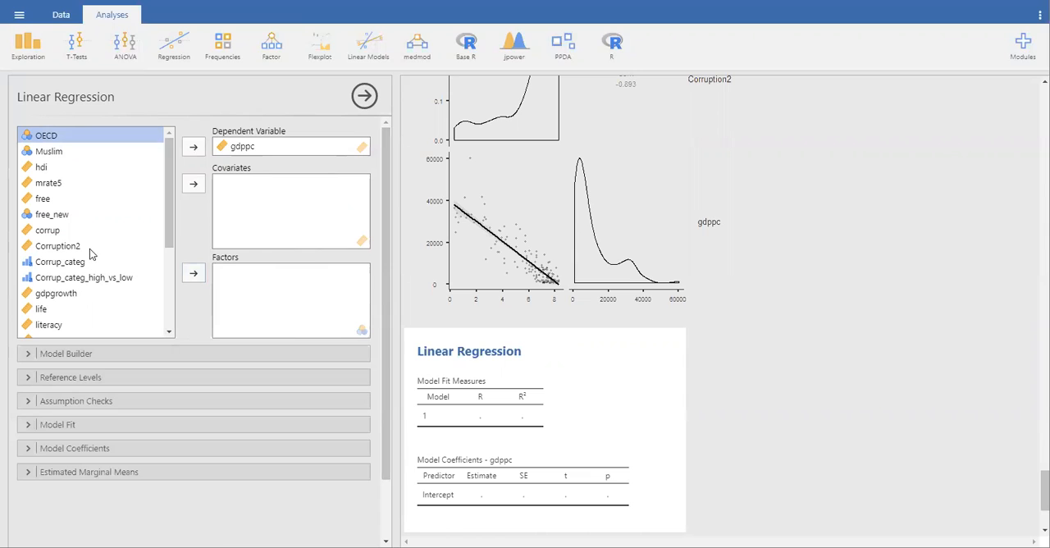
{"action": "left_click", "coordinate": [61, 247]}
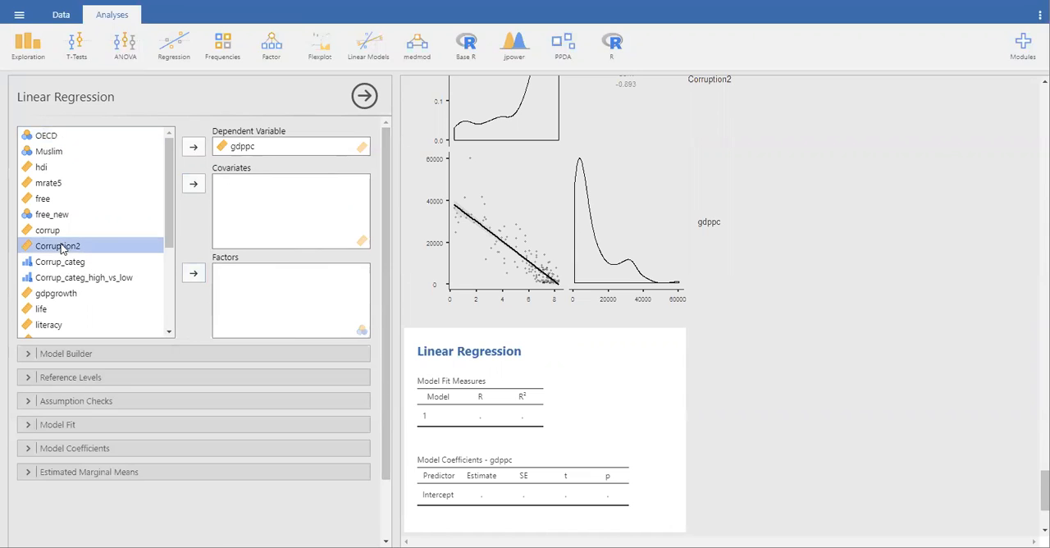
{"action": "left_click", "coordinate": [190, 183]}
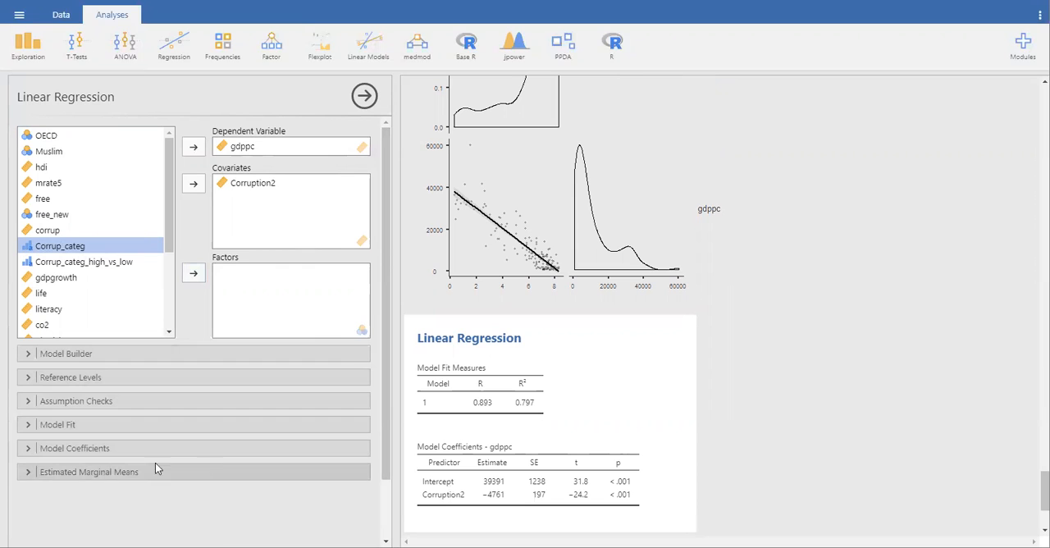
Enable collinearity statistics, the Q-Q plot of residuals and residual plots as assumption checks for the regression
{"action": "left_click", "coordinate": [28, 402]}
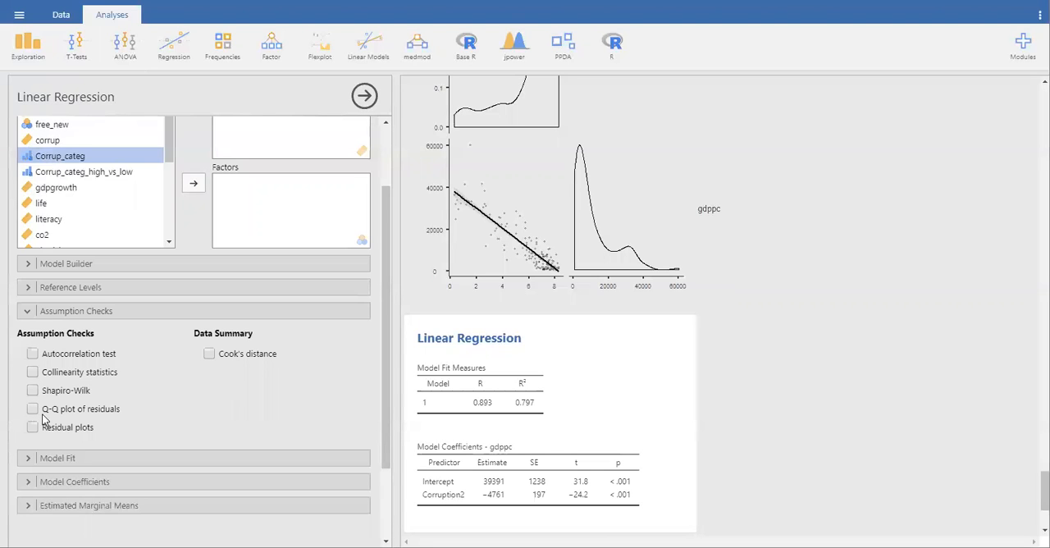
{"action": "left_click", "coordinate": [33, 373]}
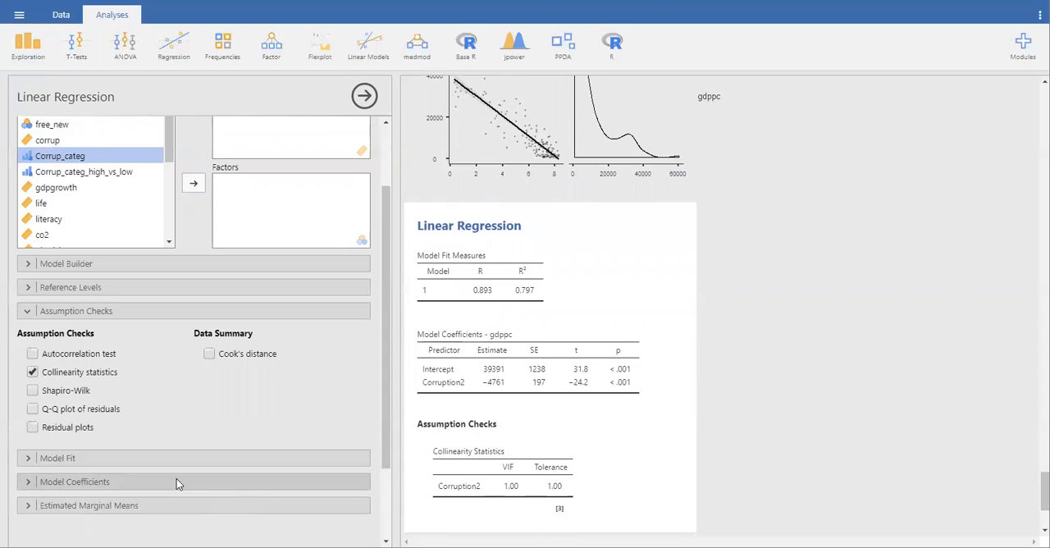
{"action": "left_click", "coordinate": [32, 410]}
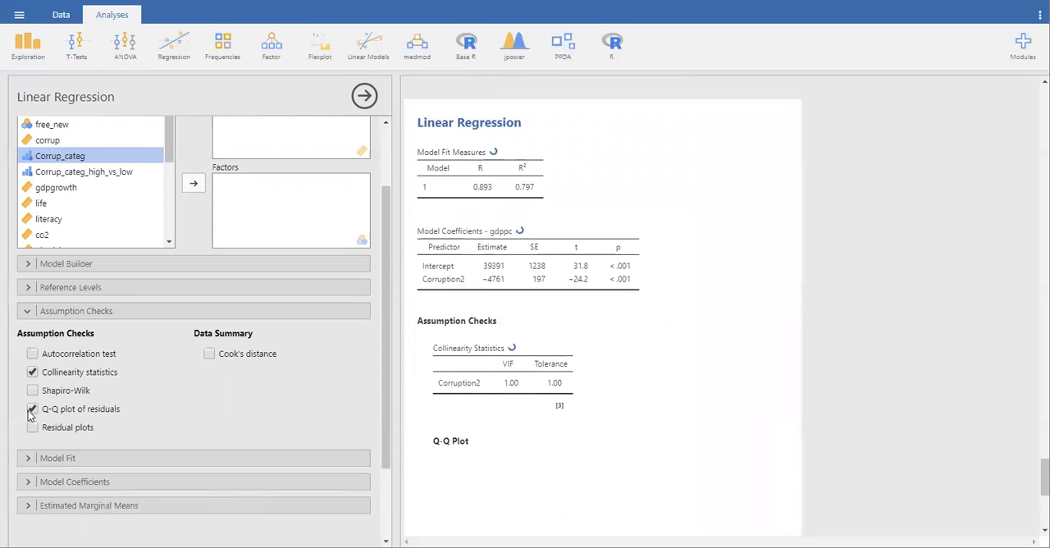
{"action": "left_click", "coordinate": [32, 428]}
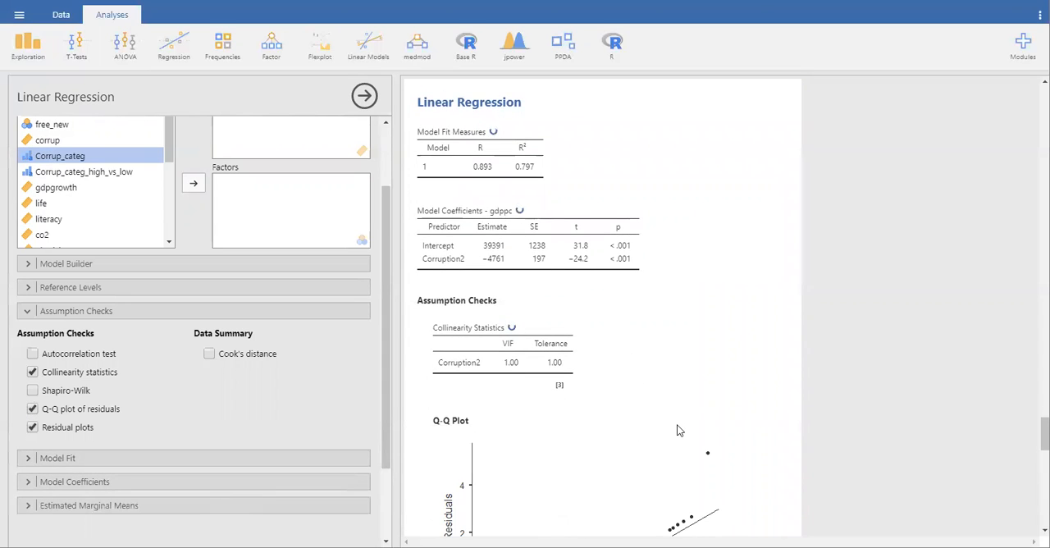
{"action": "scroll", "coordinate": [679, 430], "scroll_direction": "down", "scroll_amount": 5}
{"action": "scroll", "coordinate": [679, 430], "scroll_direction": "up", "scroll_amount": 1}
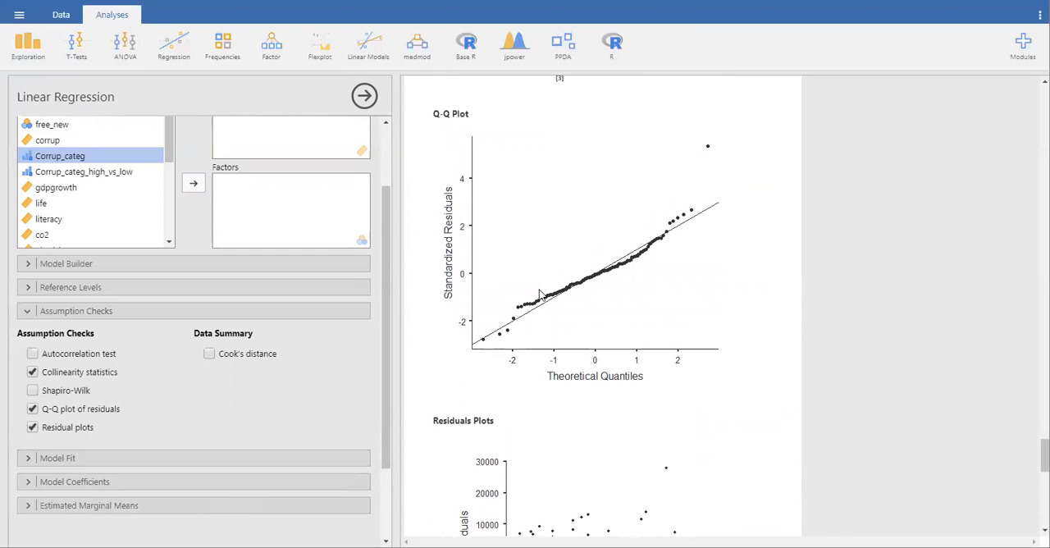
Add Cook's distance to the regression's data summary and examine the Q-Q and residual plots
{"action": "left_click", "coordinate": [209, 353]}
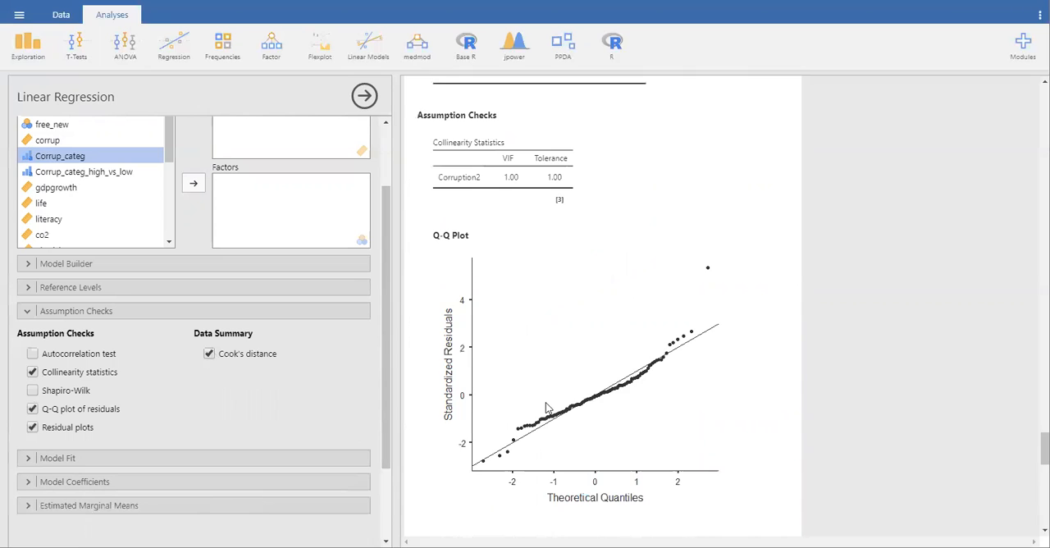
{"action": "scroll", "coordinate": [546, 406], "scroll_direction": "down", "scroll_amount": 6}
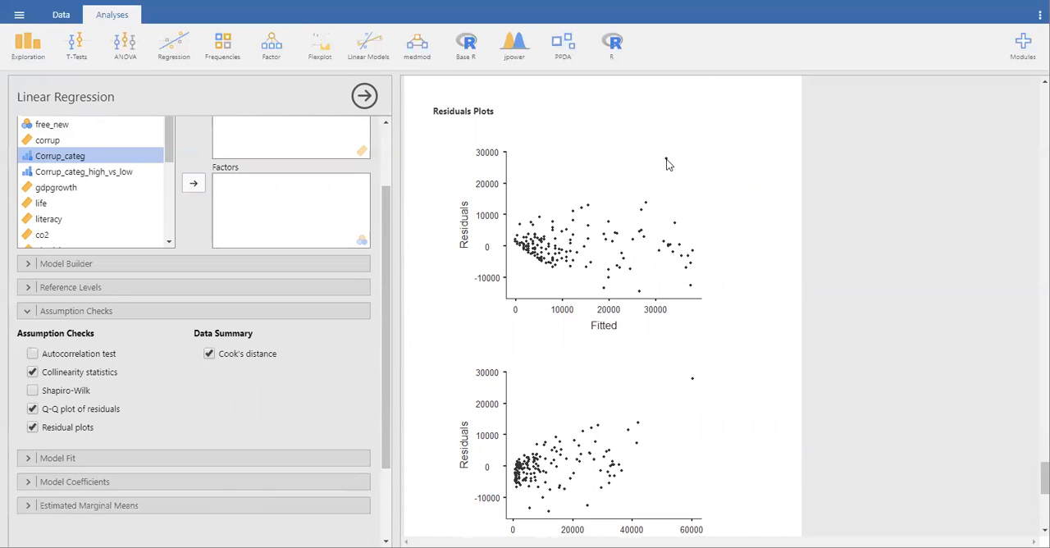
{"action": "scroll", "coordinate": [667, 165], "scroll_direction": "up", "scroll_amount": 3}
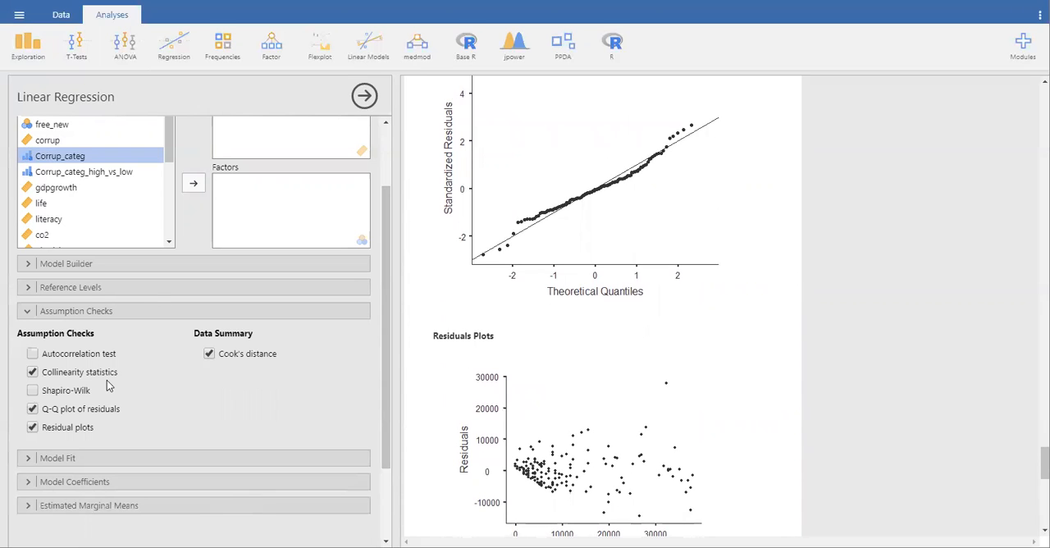
Enable the F test for overall model fit and the omnibus ANOVA test for the model coefficients
{"action": "left_click", "coordinate": [163, 457]}
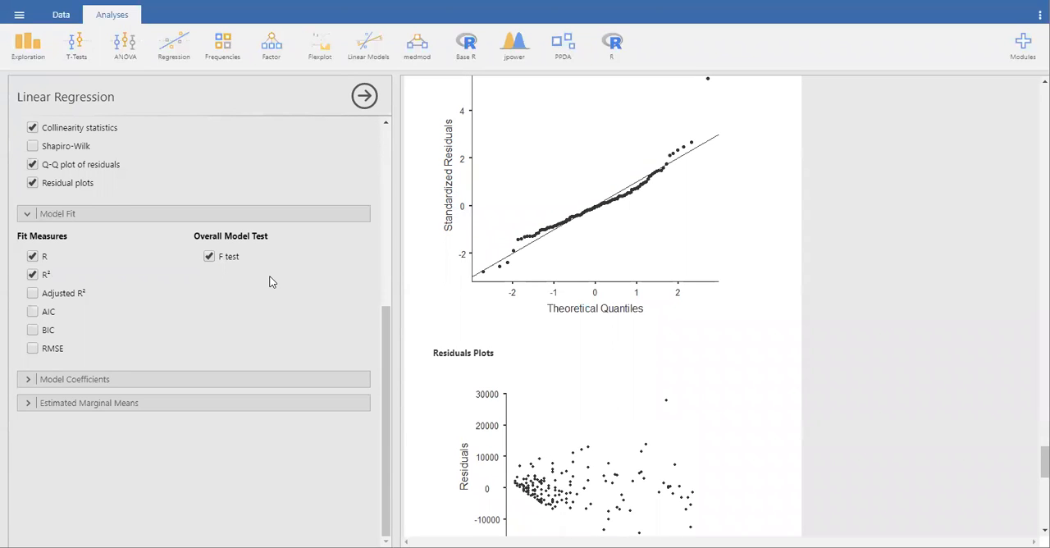
{"action": "left_click", "coordinate": [33, 379]}
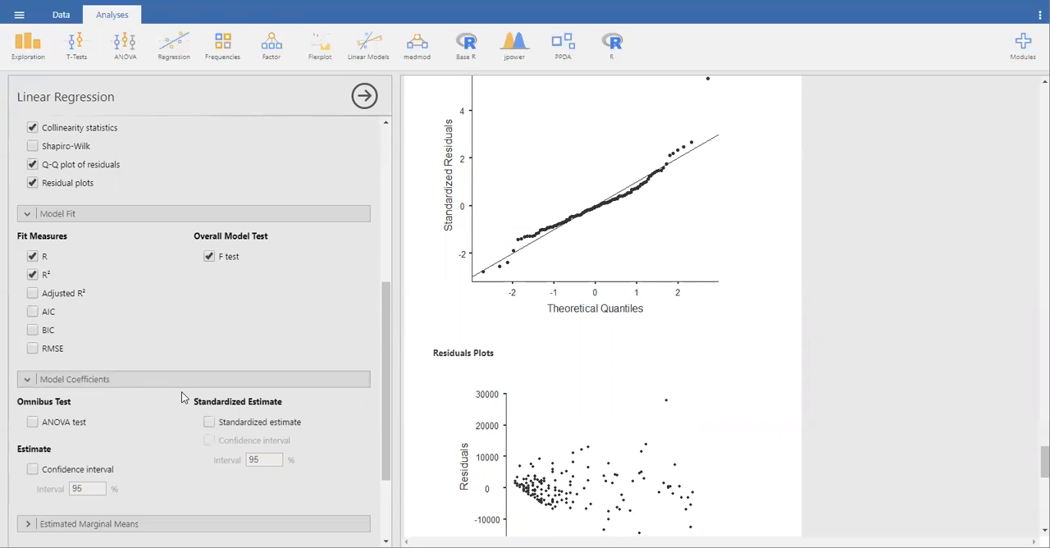
{"action": "left_click", "coordinate": [32, 306]}
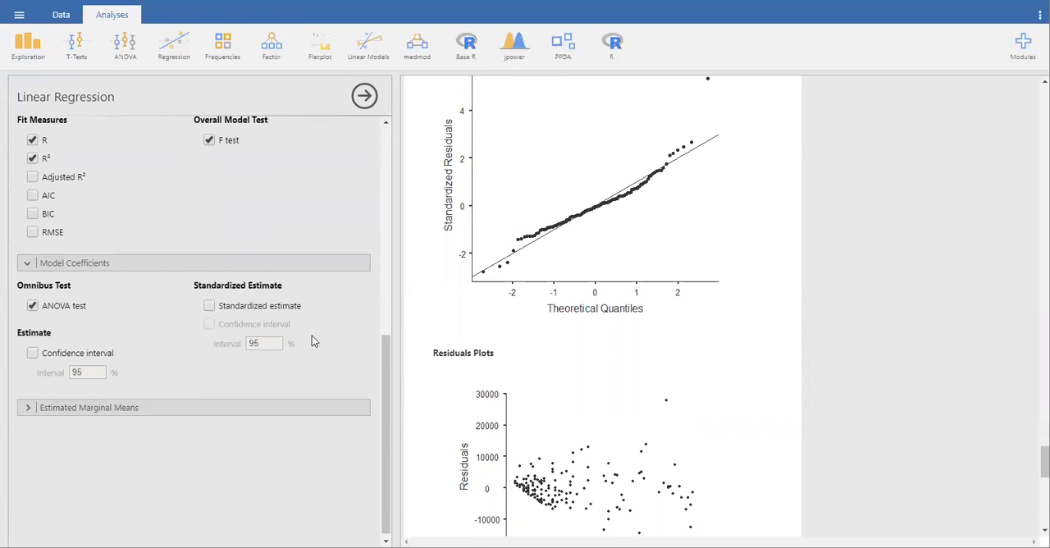
Add the standardized estimate with its 95% confidence interval to the model coefficients and bring up the updated regression tables
{"action": "left_click", "coordinate": [208, 307]}
{"action": "left_click", "coordinate": [209, 324]}
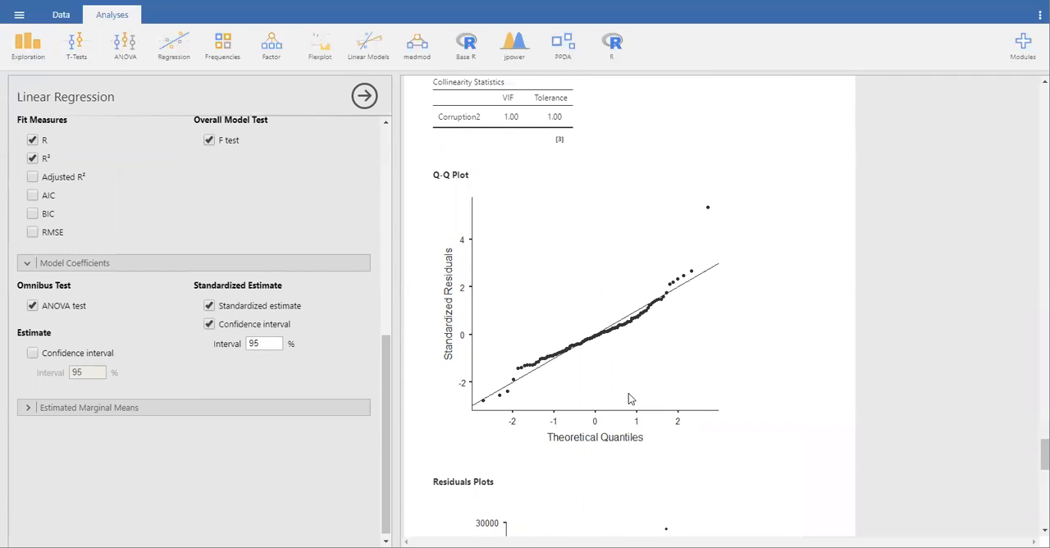
{"action": "scroll", "coordinate": [711, 396], "scroll_direction": "down", "scroll_amount": 6}
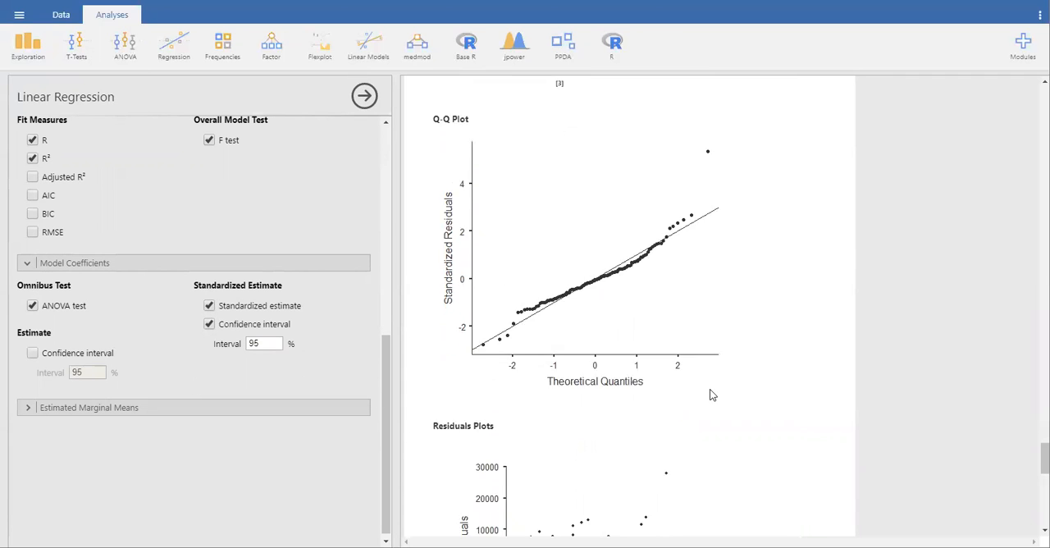
{"action": "scroll", "coordinate": [711, 396], "scroll_direction": "down", "scroll_amount": 5}
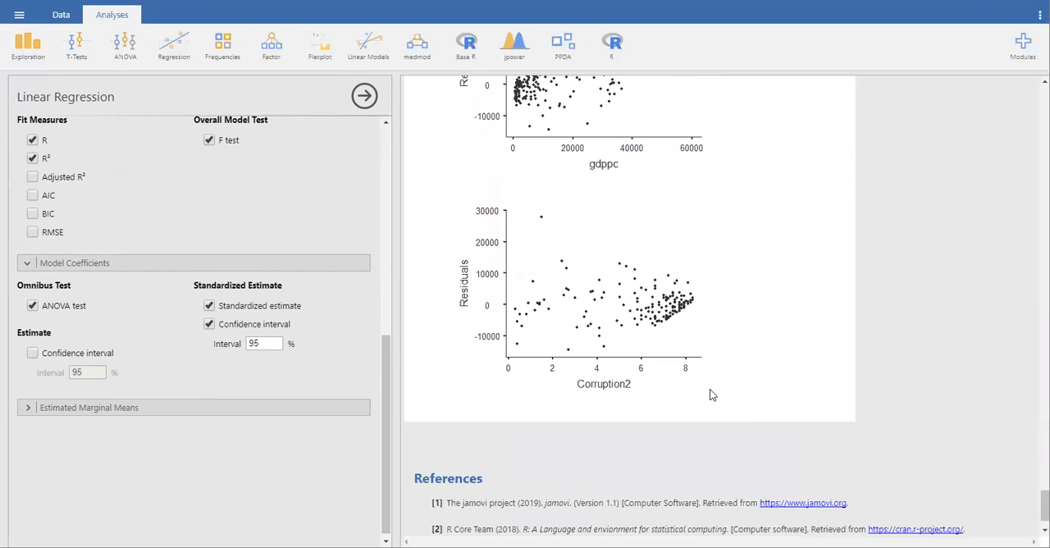
{"action": "scroll", "coordinate": [712, 395], "scroll_direction": "up", "scroll_amount": 15}
{"action": "scroll", "coordinate": [711, 393], "scroll_direction": "down", "scroll_amount": 5}
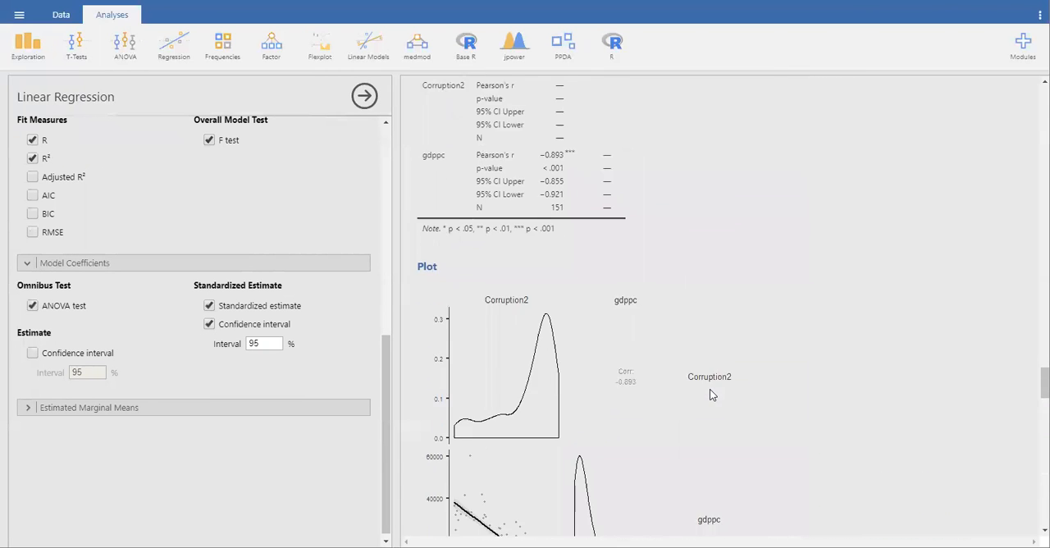
{"action": "scroll", "coordinate": [710, 394], "scroll_direction": "up", "scroll_amount": 4}
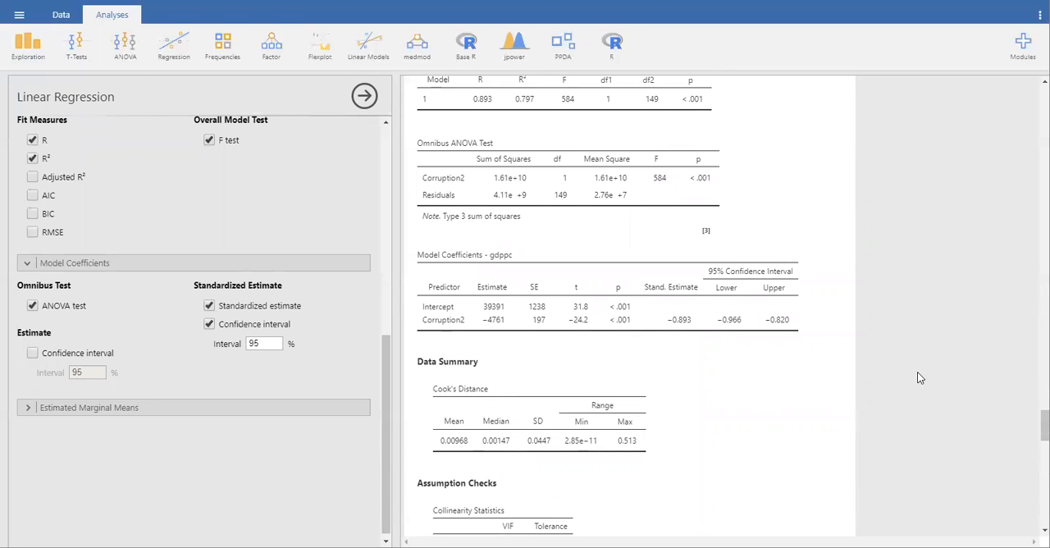
Examine the regression's model fit, omnibus ANOVA, coefficients, Cook's distance, collinearity statistics and Q-Q plot
{"action": "scroll", "coordinate": [833, 139], "scroll_direction": "up", "scroll_amount": 3}
{"action": "scroll", "coordinate": [833, 139], "scroll_direction": "down", "scroll_amount": 1}
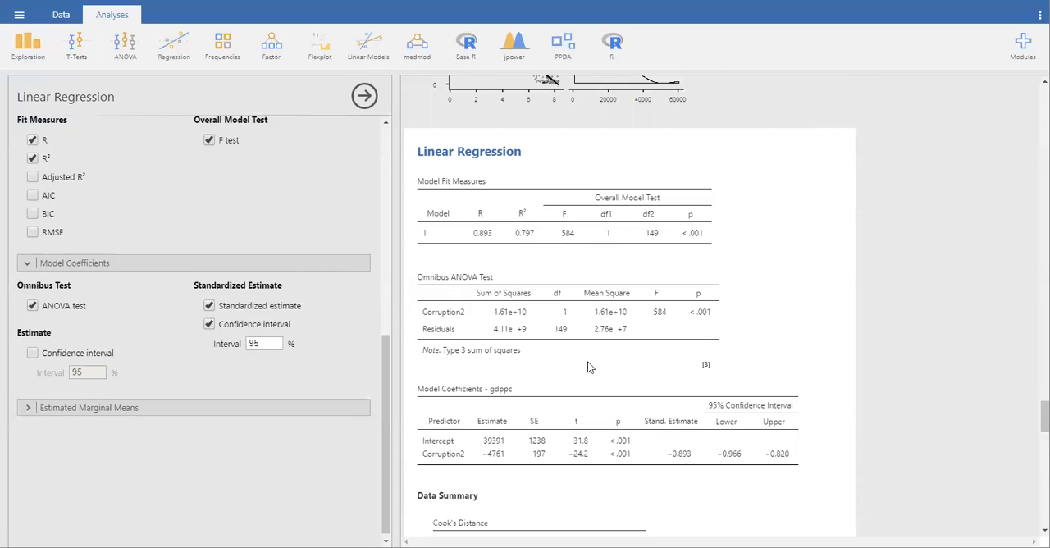
{"action": "scroll", "coordinate": [605, 386], "scroll_direction": "down", "scroll_amount": 1}
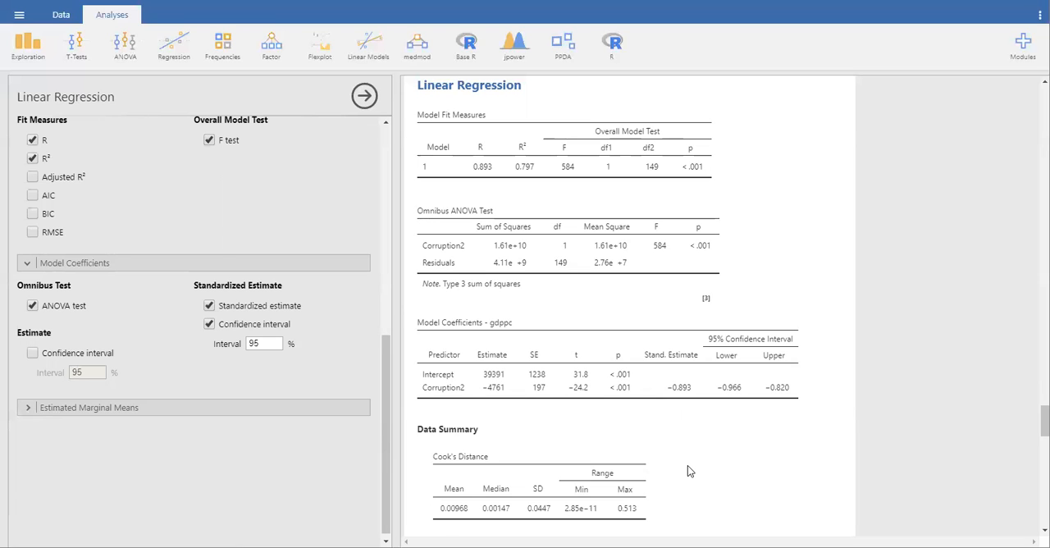
{"action": "scroll", "coordinate": [687, 471], "scroll_direction": "down", "scroll_amount": 1}
{"action": "scroll", "coordinate": [591, 403], "scroll_direction": "down", "scroll_amount": 5}
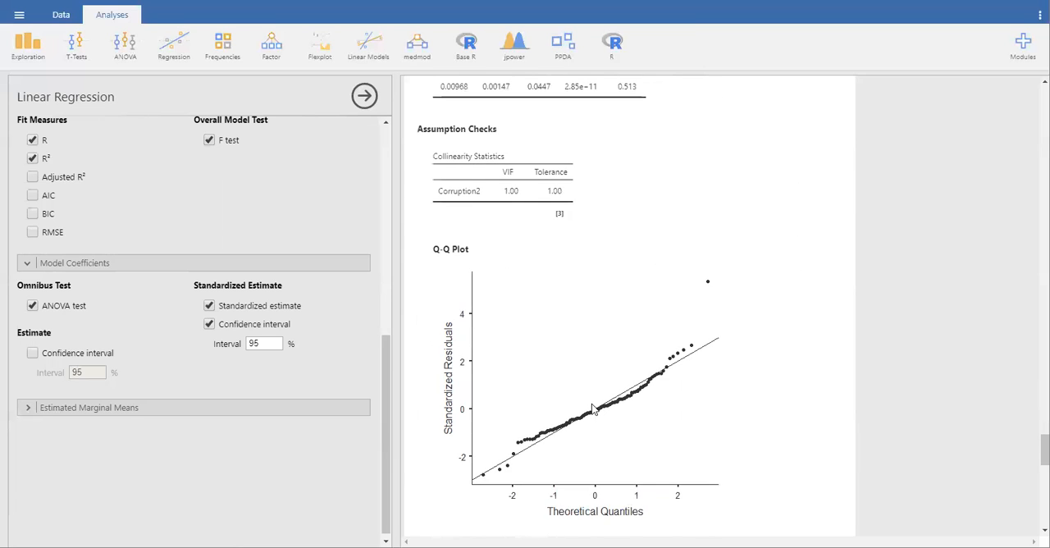
{"action": "scroll", "coordinate": [585, 312], "scroll_direction": "down", "scroll_amount": 2}
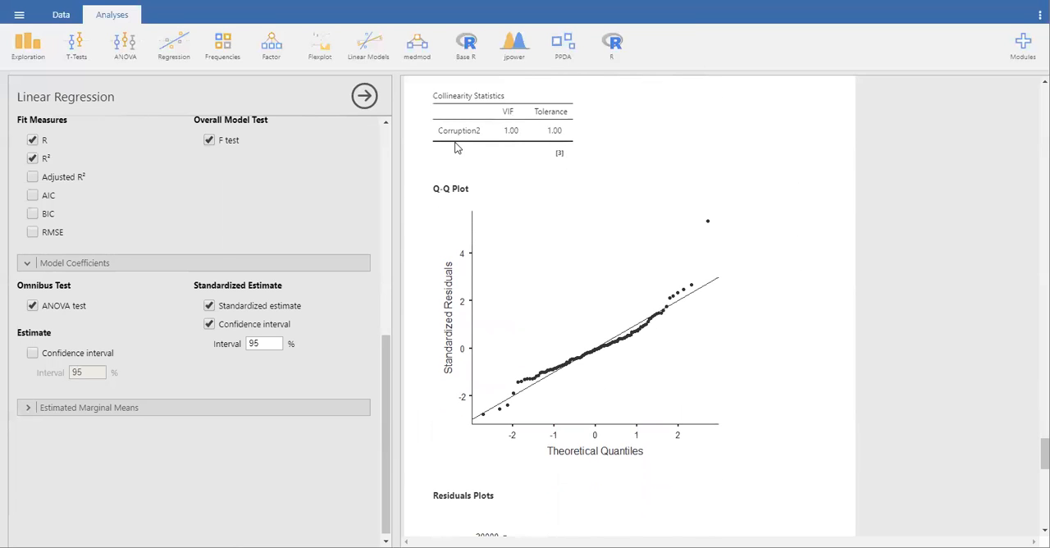
{"action": "scroll", "coordinate": [495, 144], "scroll_direction": "up", "scroll_amount": 5}
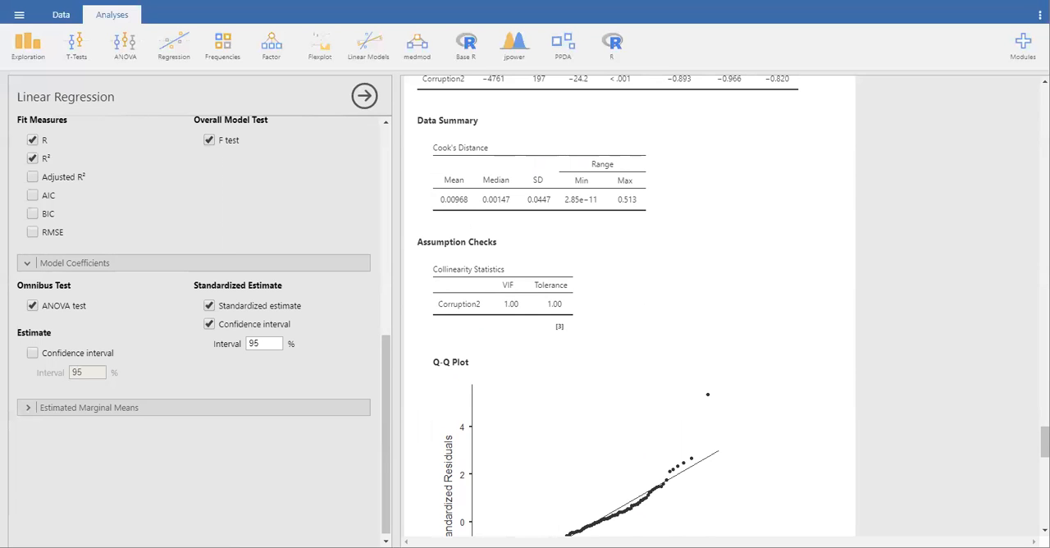
{"action": "scroll", "coordinate": [820, 125], "scroll_direction": "up", "scroll_amount": 2}
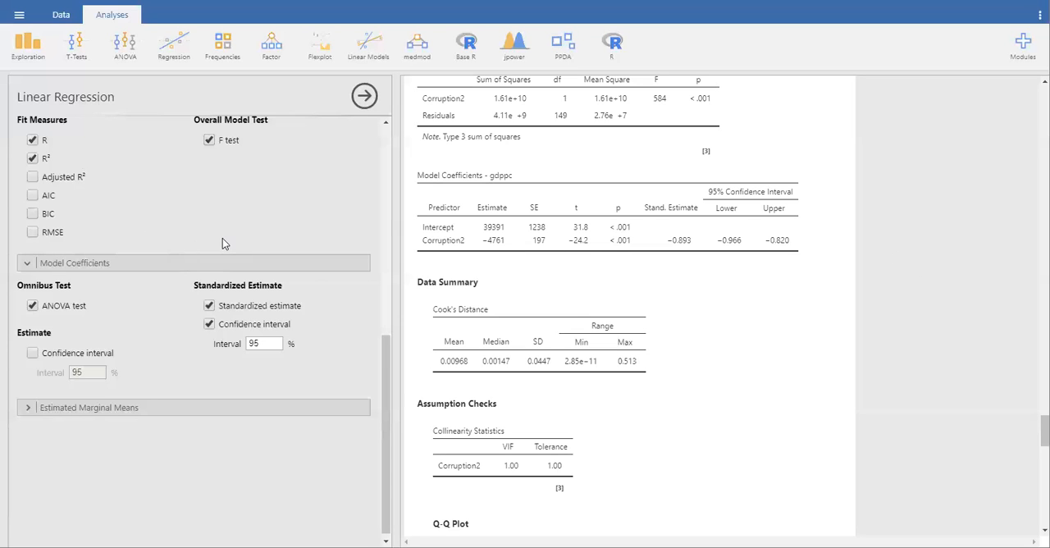
Add literacy as a second covariate of the regression and enable adjusted R² as a fit measure
{"action": "scroll", "coordinate": [223, 240], "scroll_direction": "up", "scroll_amount": 10}
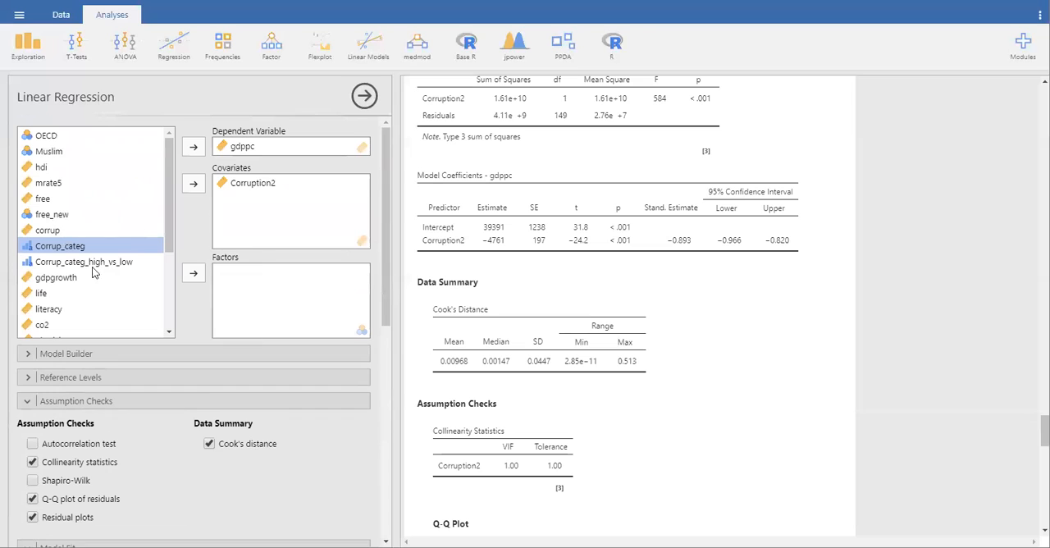
{"action": "left_click", "coordinate": [45, 310]}
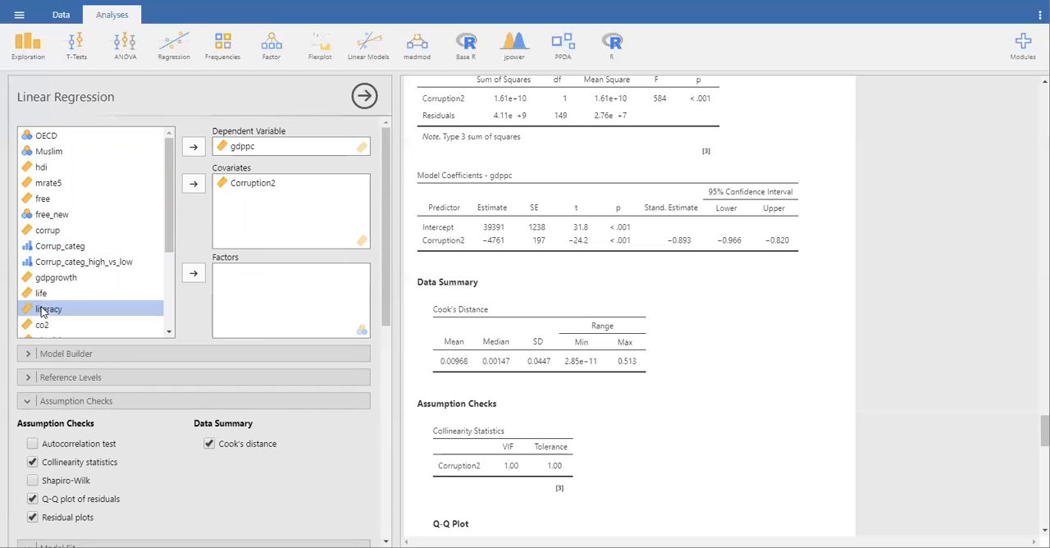
{"action": "left_click", "coordinate": [194, 184]}
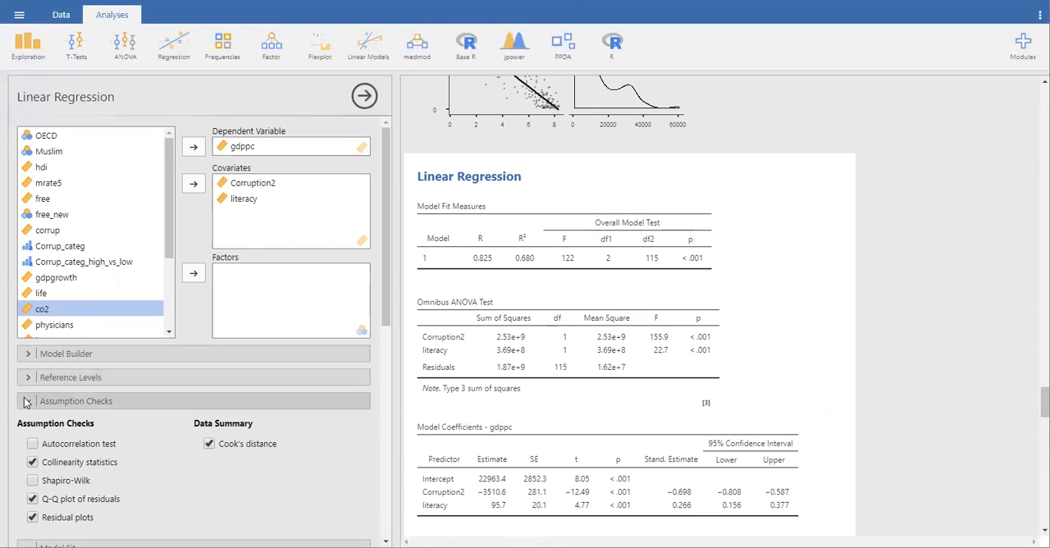
{"action": "scroll", "coordinate": [25, 427], "scroll_direction": "down", "scroll_amount": 4}
{"action": "left_click", "coordinate": [32, 436]}
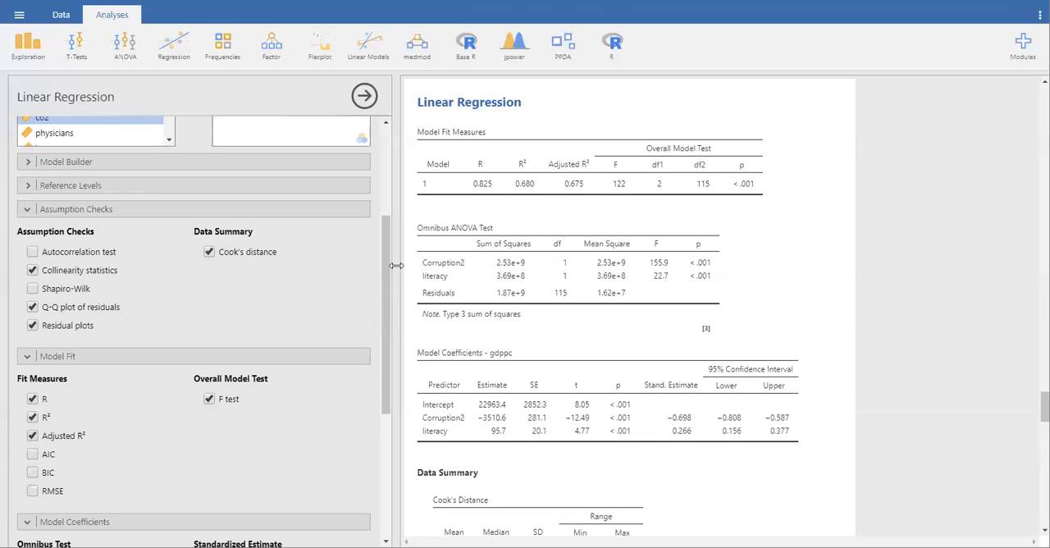
Examine the two-predictor model's coefficients, Cook's distance and collinearity statistics, and close the regression options
{"action": "scroll", "coordinate": [539, 397], "scroll_direction": "down", "scroll_amount": 1}
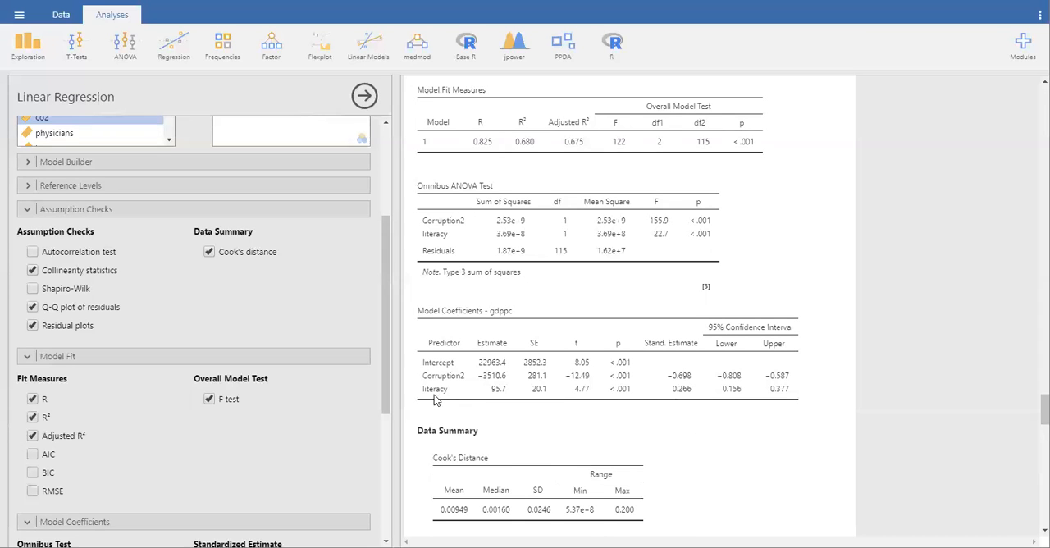
{"action": "scroll", "coordinate": [647, 426], "scroll_direction": "down", "scroll_amount": 5}
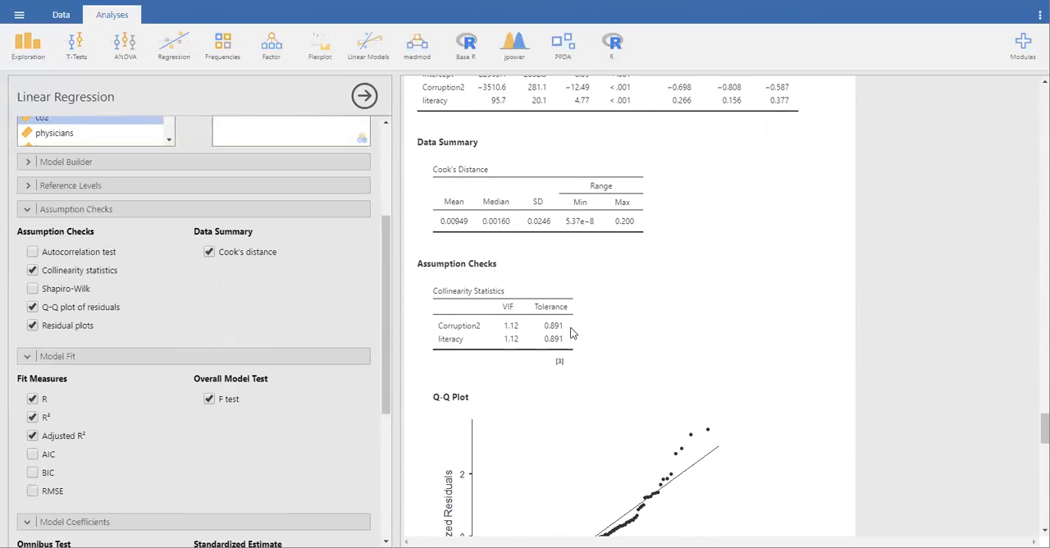
{"action": "scroll", "coordinate": [603, 363], "scroll_direction": "down", "scroll_amount": 7}
{"action": "scroll", "coordinate": [603, 363], "scroll_direction": "up", "scroll_amount": 3}
{"action": "scroll", "coordinate": [604, 364], "scroll_direction": "up", "scroll_amount": 3}
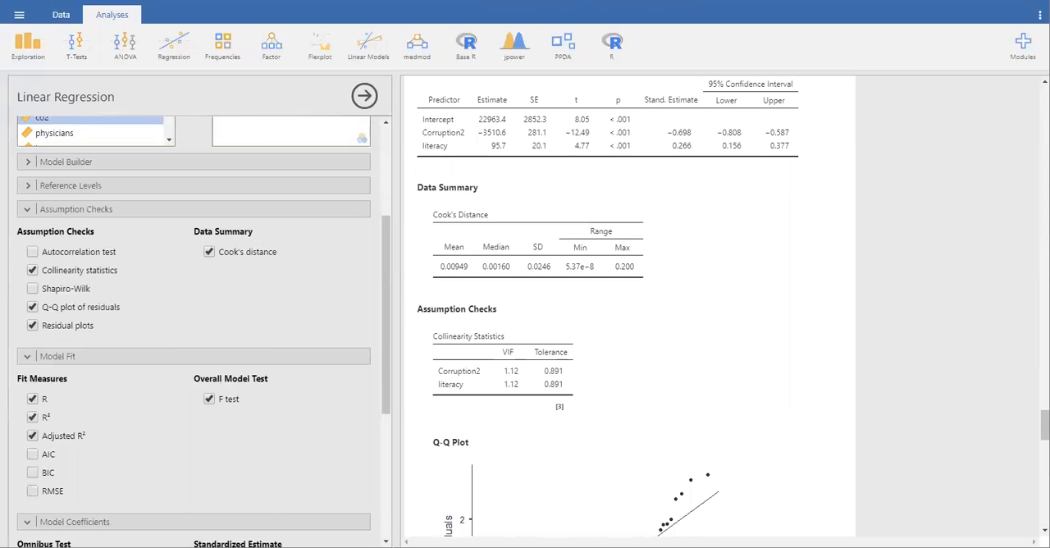
{"action": "scroll", "coordinate": [795, 291], "scroll_direction": "up", "scroll_amount": 1}
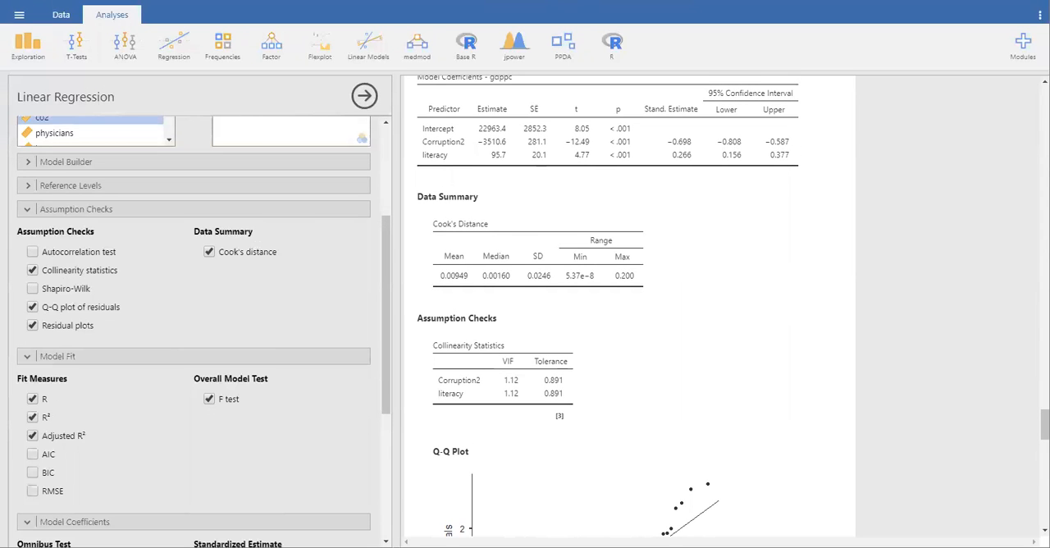
{"action": "left_click", "coordinate": [365, 96]}
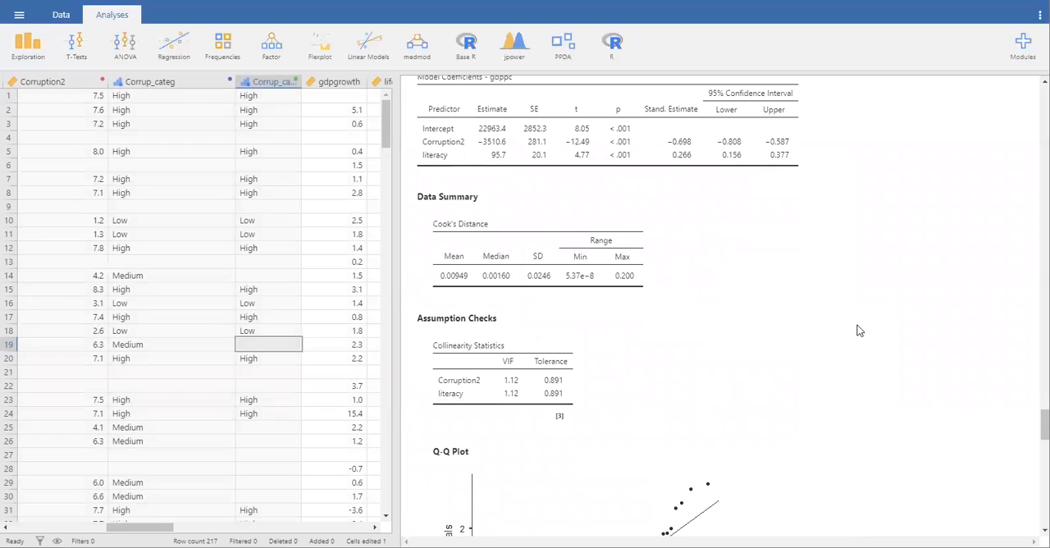
Export all results as a PDF named jamovi to the Desktop
{"action": "scroll", "coordinate": [847, 326], "scroll_direction": "up", "scroll_amount": 3}
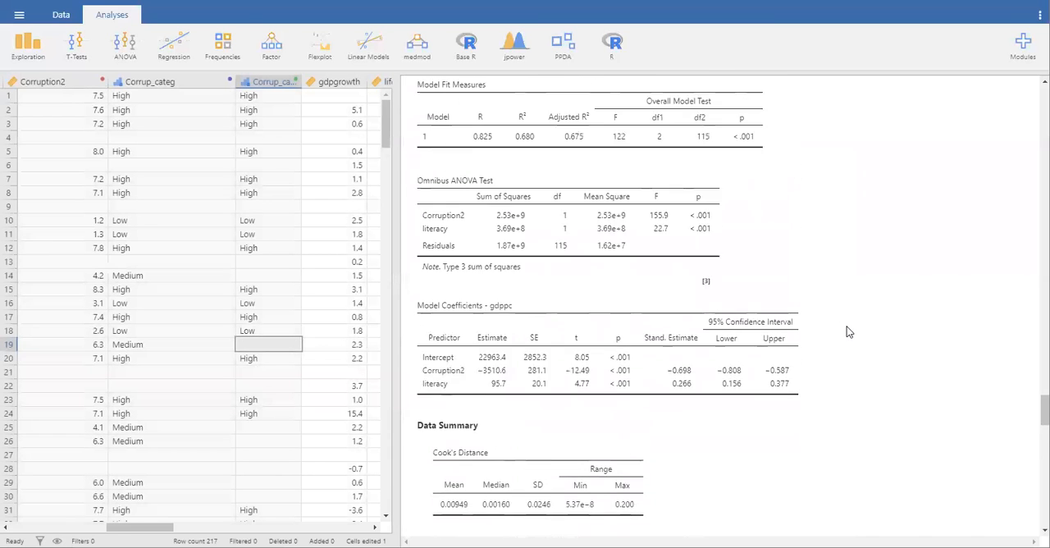
{"action": "right_click", "coordinate": [847, 217]}
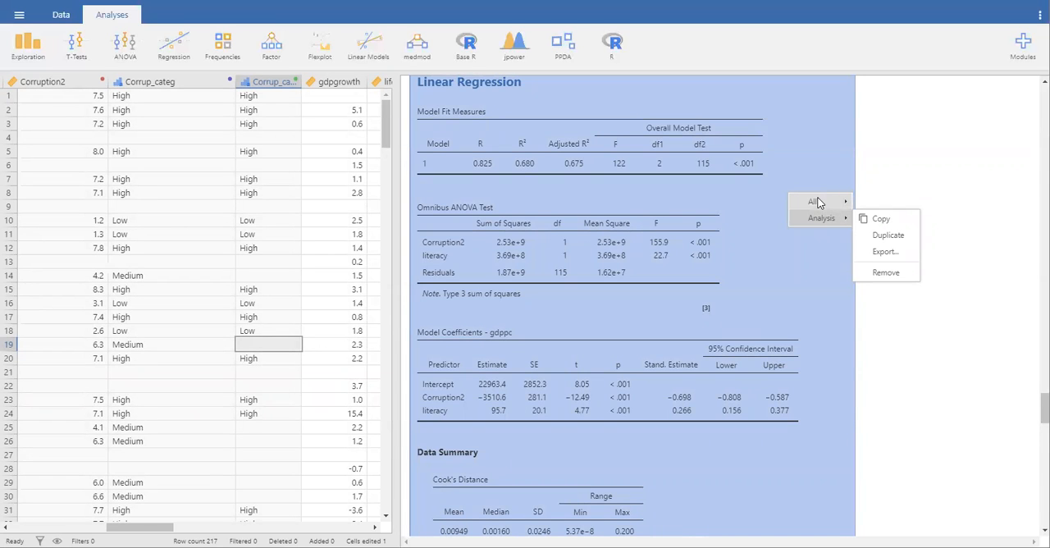
{"action": "mouse_move", "coordinate": [816, 202]}
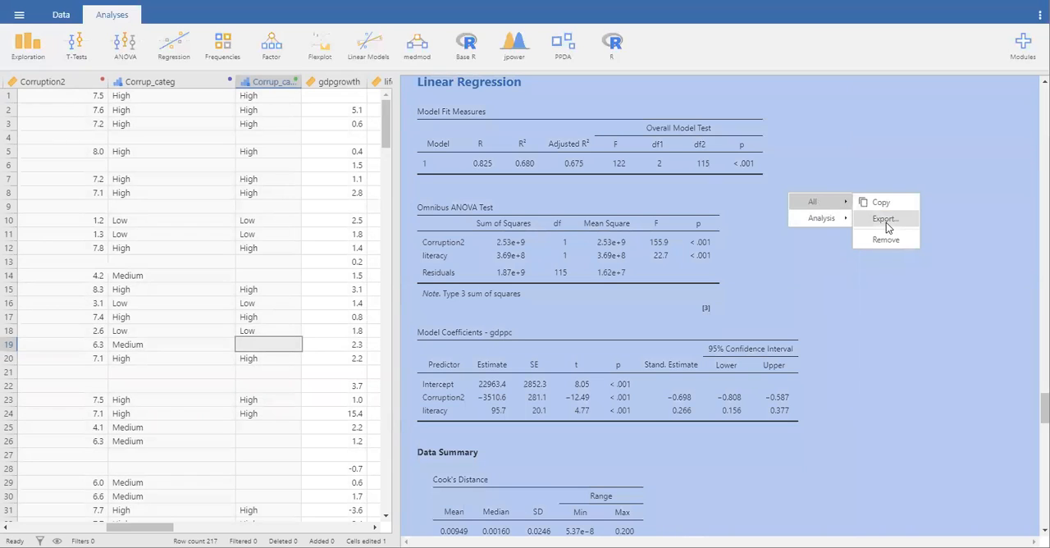
{"action": "left_click", "coordinate": [885, 219]}
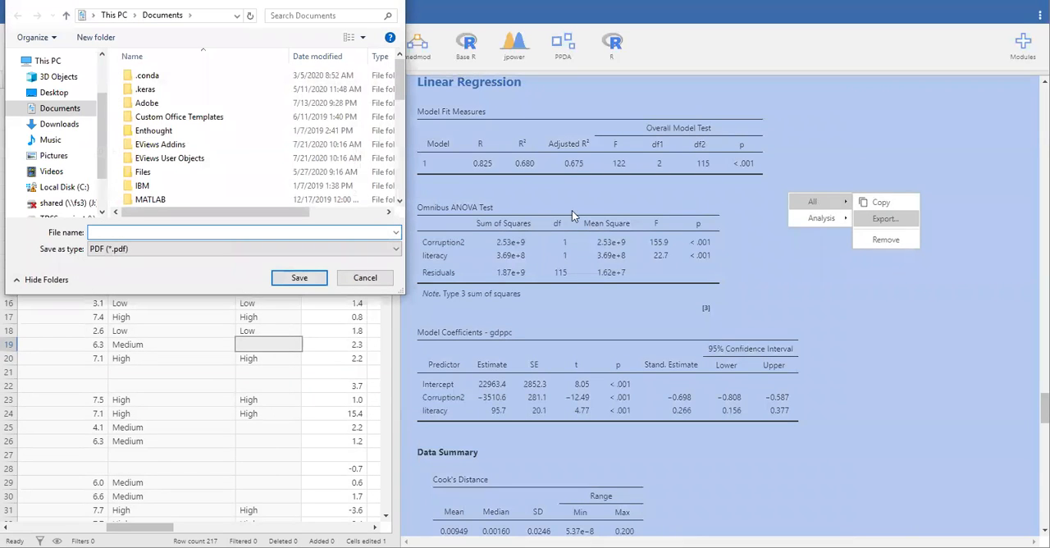
{"action": "left_click", "coordinate": [54, 92]}
{"action": "type", "text": "j"}
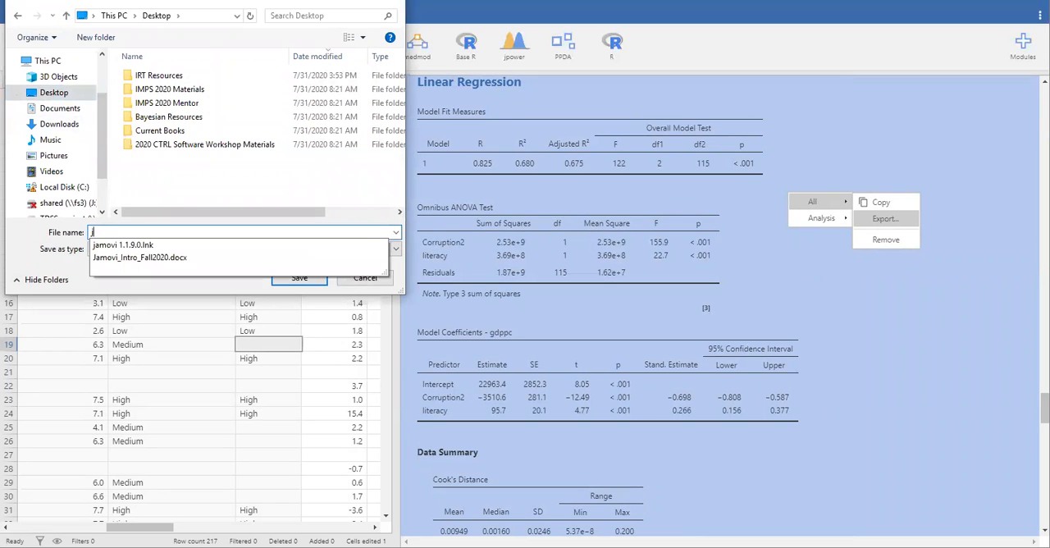
{"action": "type", "text": "amovi"}
{"action": "key", "text": "Return"}
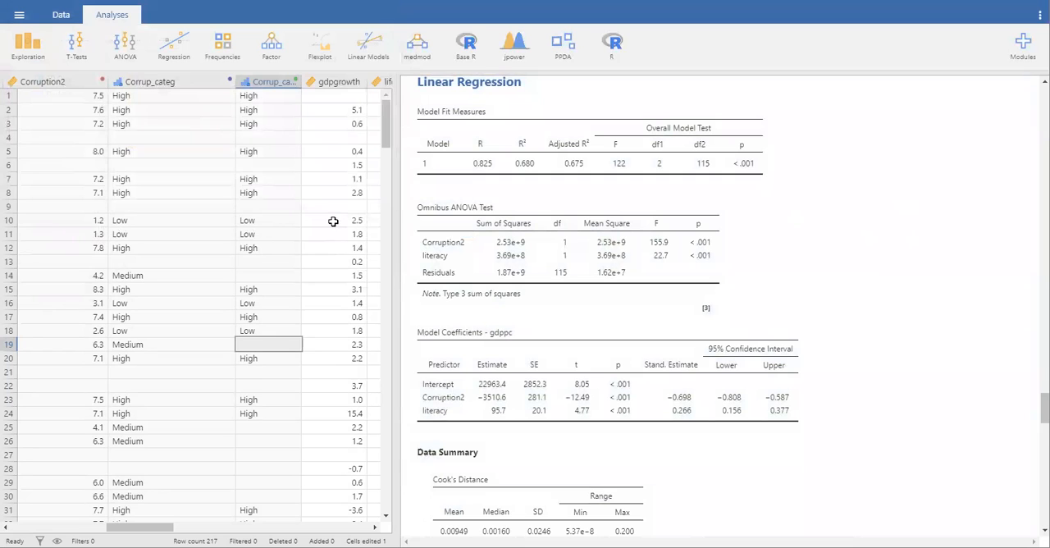
Copy the entire Linear Regression analysis from the results
{"action": "right_click", "coordinate": [775, 200]}
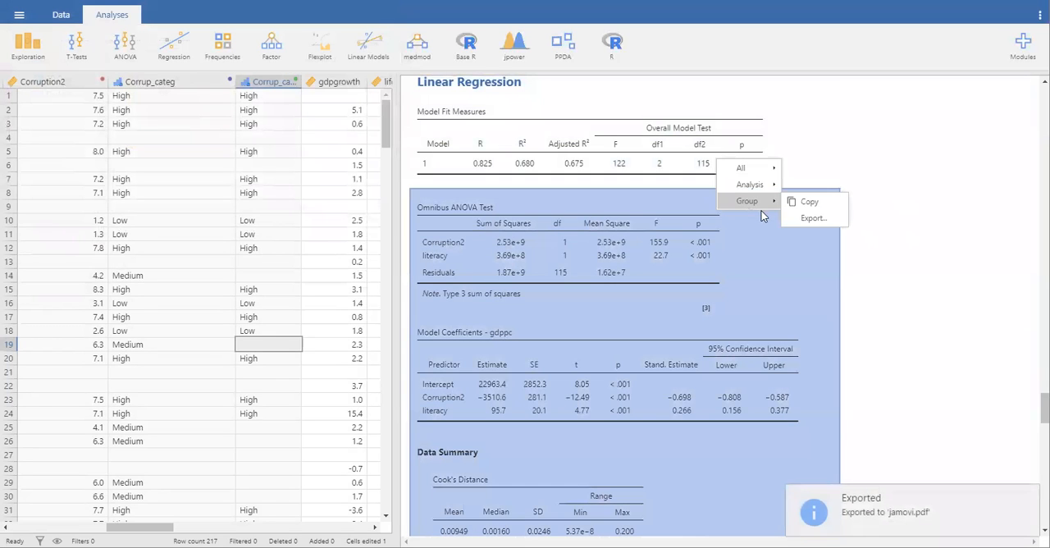
{"action": "left_click", "coordinate": [817, 114]}
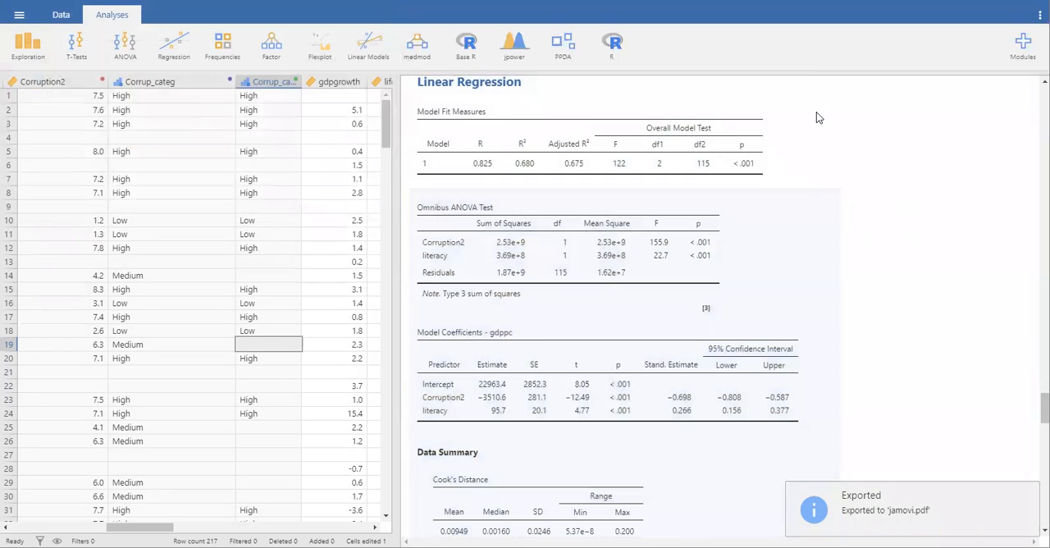
{"action": "left_click", "coordinate": [741, 97]}
{"action": "right_click", "coordinate": [741, 99]}
{"action": "mouse_move", "coordinate": [719, 79]}
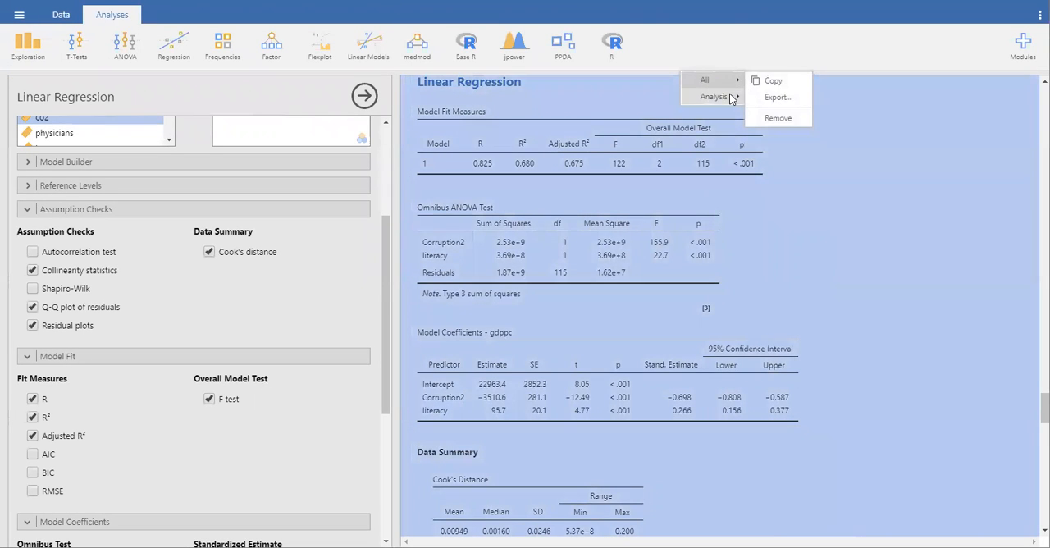
{"action": "mouse_move", "coordinate": [726, 97]}
{"action": "left_click", "coordinate": [776, 98]}
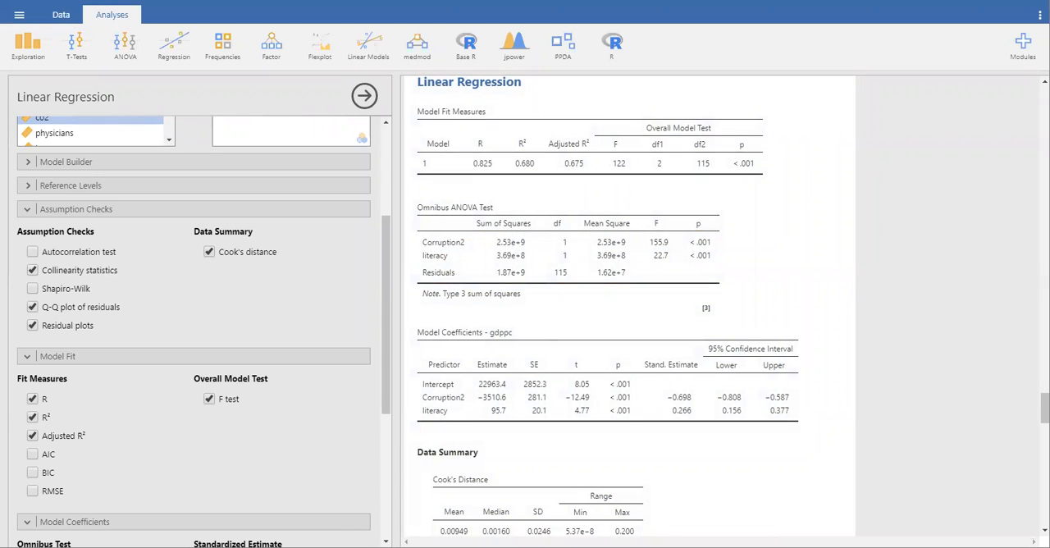
Switch to Word, paste the copied regression results into a blank document, and reduce the document to a smaller window over the analysis
{"action": "right_click", "coordinate": [239, 542]}
{"action": "left_click", "coordinate": [232, 498]}
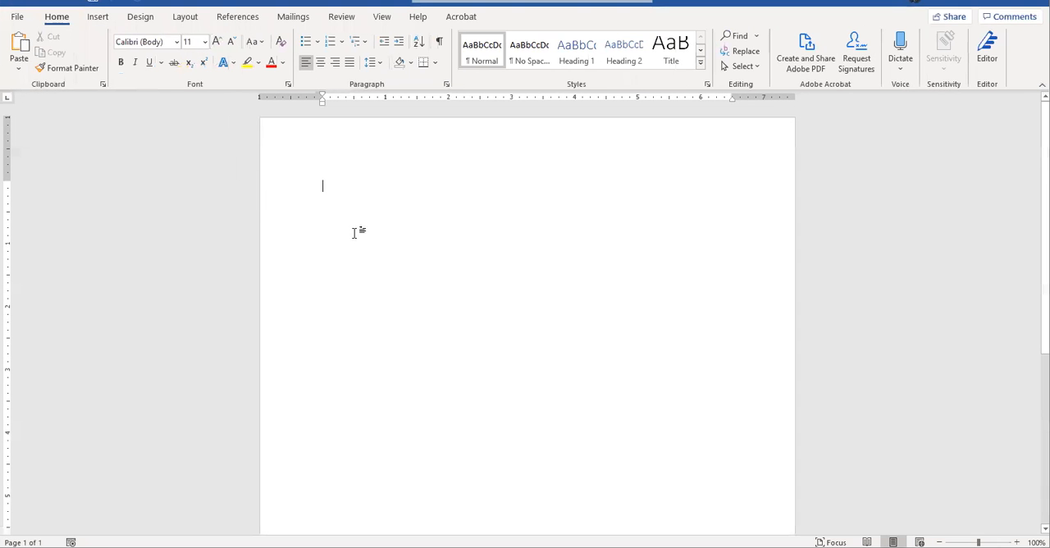
{"action": "key", "text": "ctrl+v"}
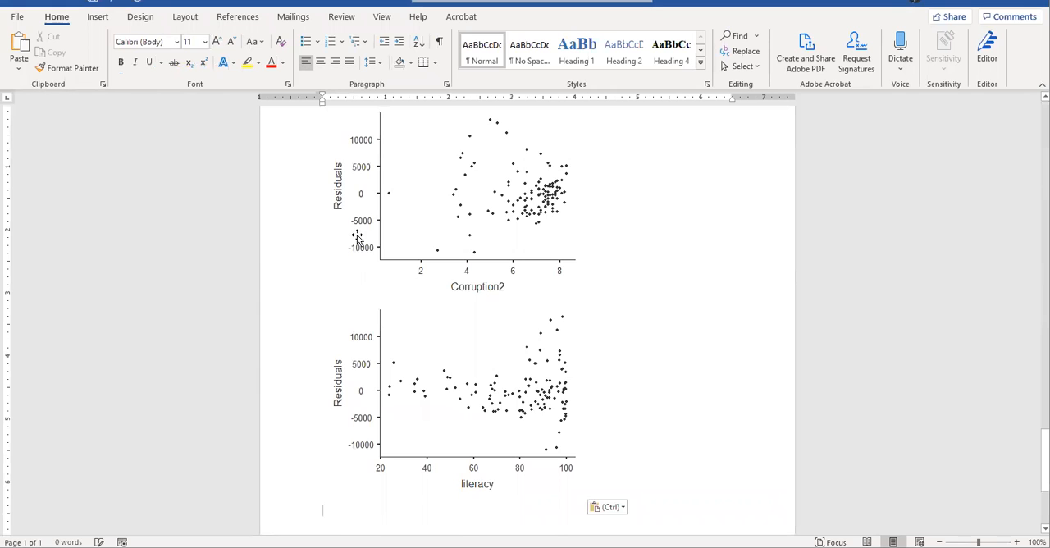
{"action": "scroll", "coordinate": [715, 236], "scroll_direction": "up", "scroll_amount": 5}
{"action": "scroll", "coordinate": [715, 236], "scroll_direction": "up", "scroll_amount": 20}
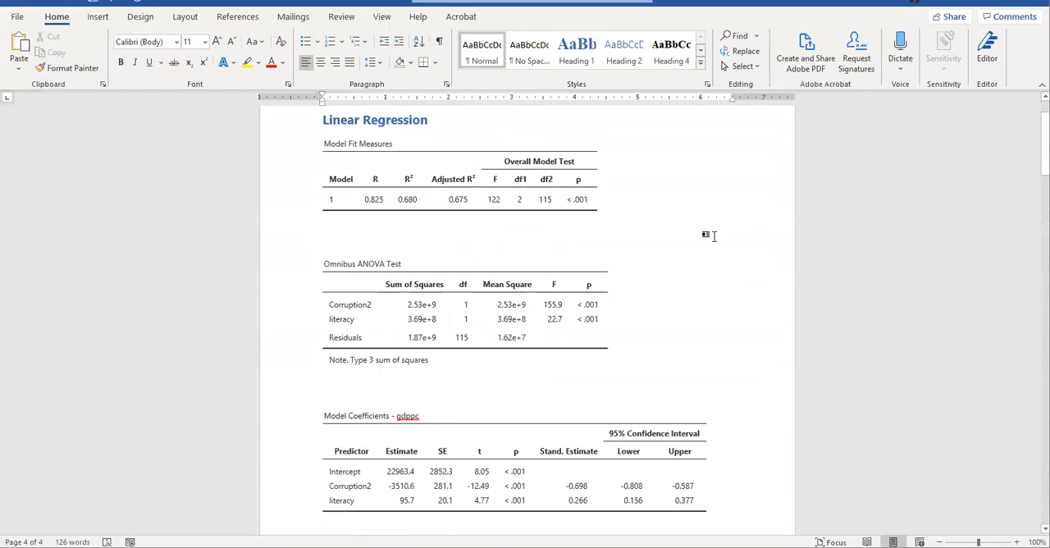
{"action": "left_click", "coordinate": [466, 301]}
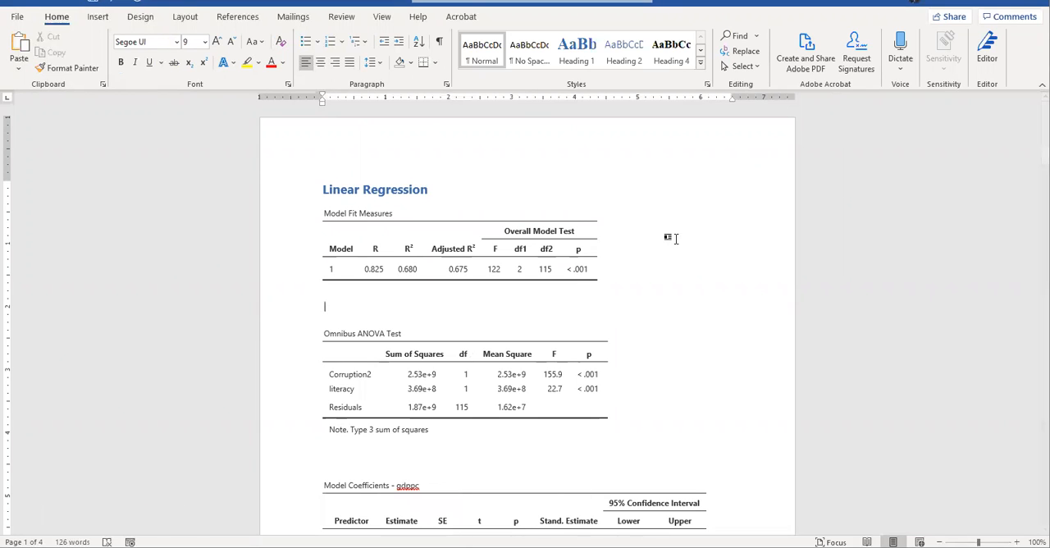
{"action": "left_click_drag", "start_coordinate": [865, 3], "coordinate": [865, 188]}
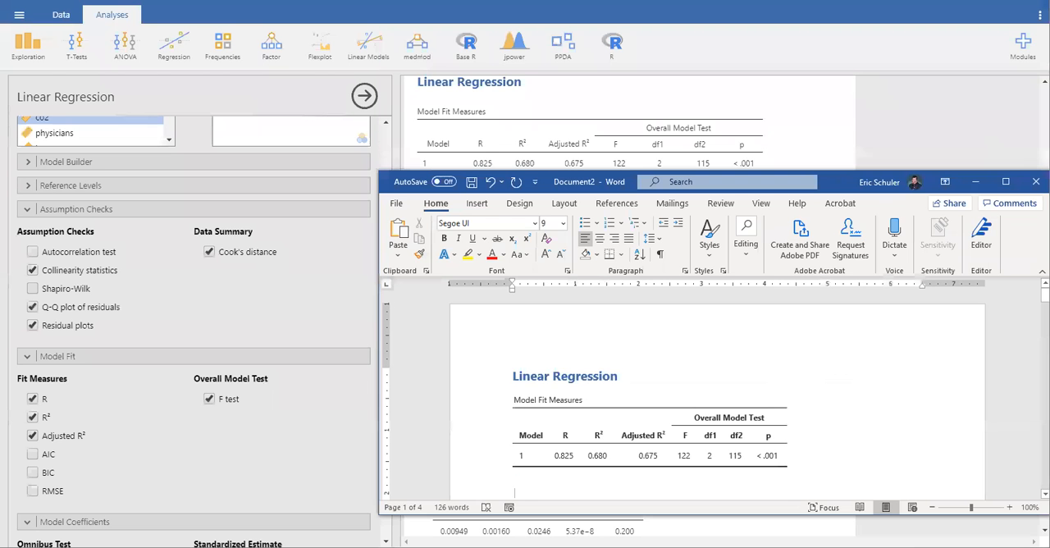
Minimize the Word document, the jamovi window and the PowerPoint presentation to expose the desktop
{"action": "left_click", "coordinate": [975, 181]}
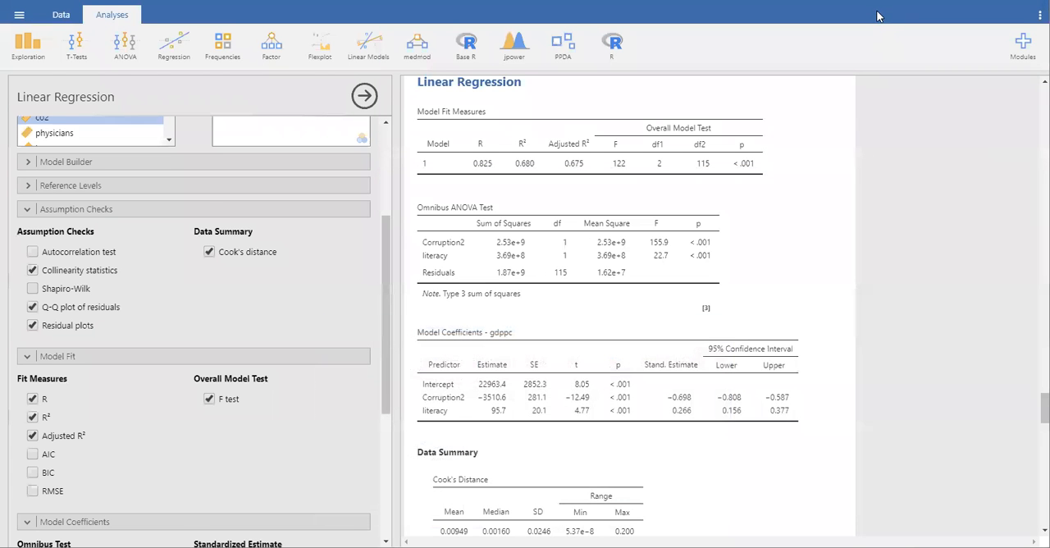
{"action": "left_click_drag", "start_coordinate": [878, 11], "coordinate": [861, 104]}
{"action": "left_click", "coordinate": [917, 102]}
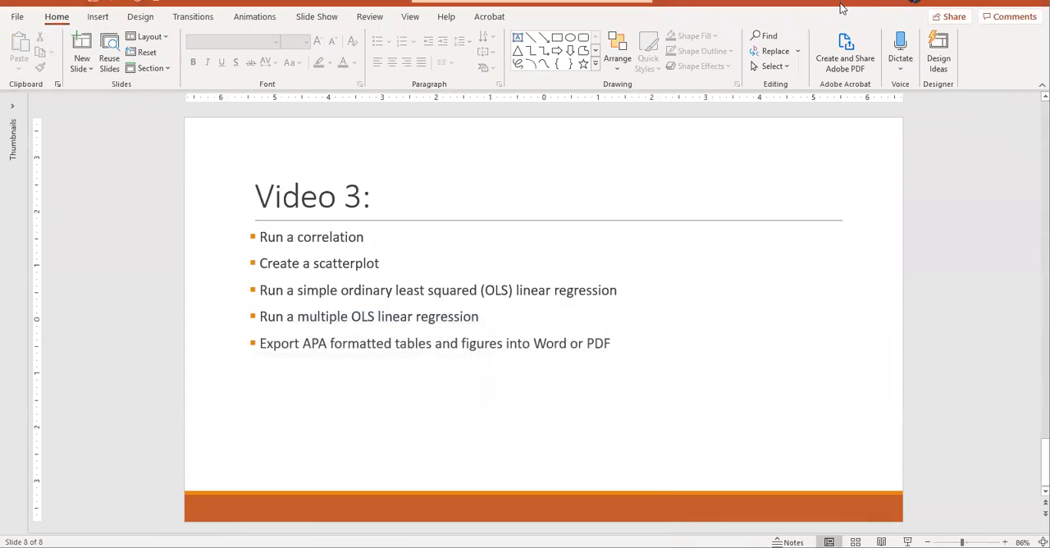
{"action": "left_click_drag", "start_coordinate": [843, 8], "coordinate": [900, 123]}
{"action": "left_click", "coordinate": [953, 131]}
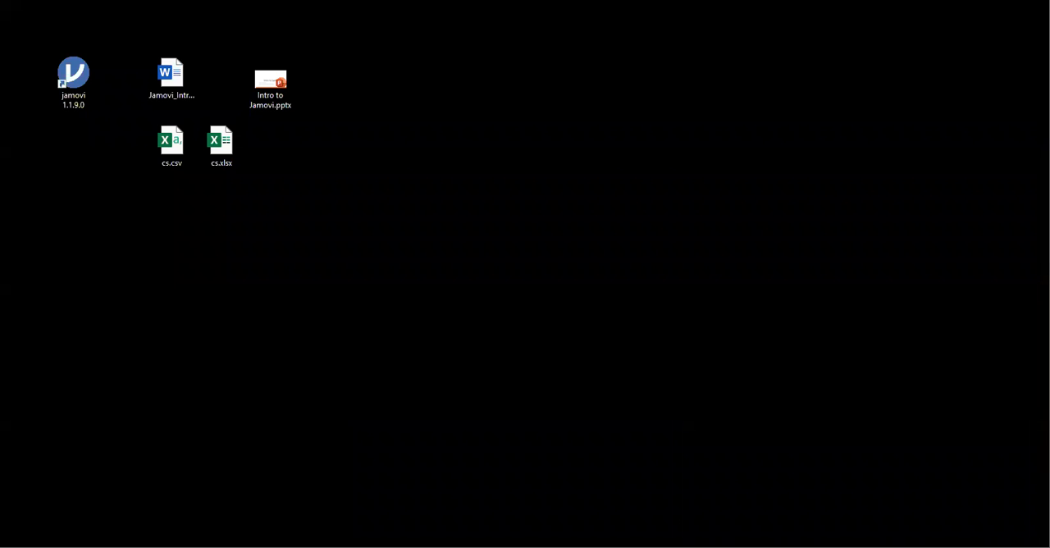
Move cs.omv and the exported jamovi.pdf in among the other desktop files, and open the PDF to look through its tables and plots
{"action": "left_click_drag", "start_coordinate": [1042, 379], "coordinate": [71, 156]}
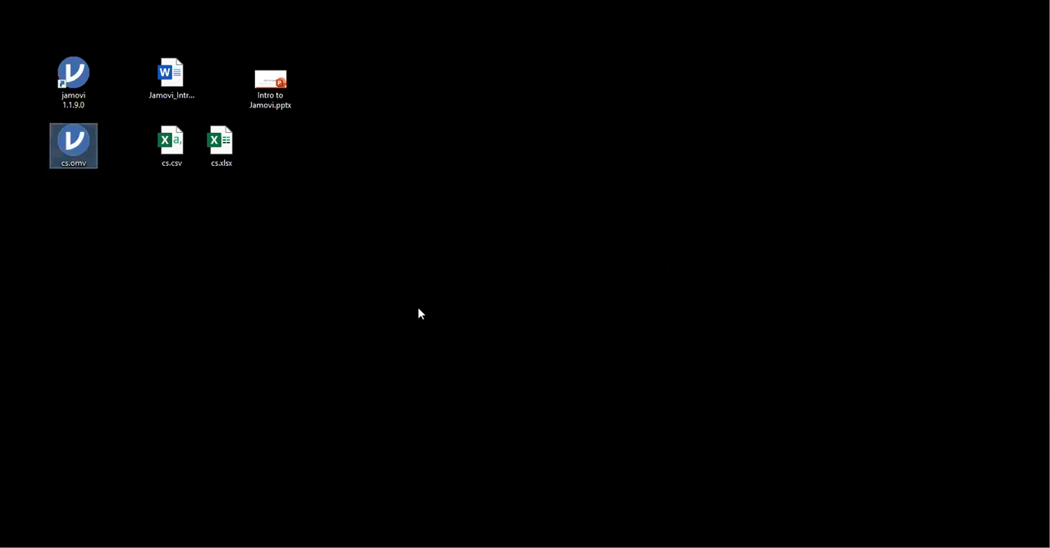
{"action": "left_click_drag", "start_coordinate": [1046, 139], "coordinate": [216, 246]}
{"action": "double_click", "coordinate": [227, 287]}
{"action": "scroll", "coordinate": [481, 403], "scroll_direction": "down", "scroll_amount": 5}
{"action": "scroll", "coordinate": [481, 403], "scroll_direction": "down", "scroll_amount": 20}
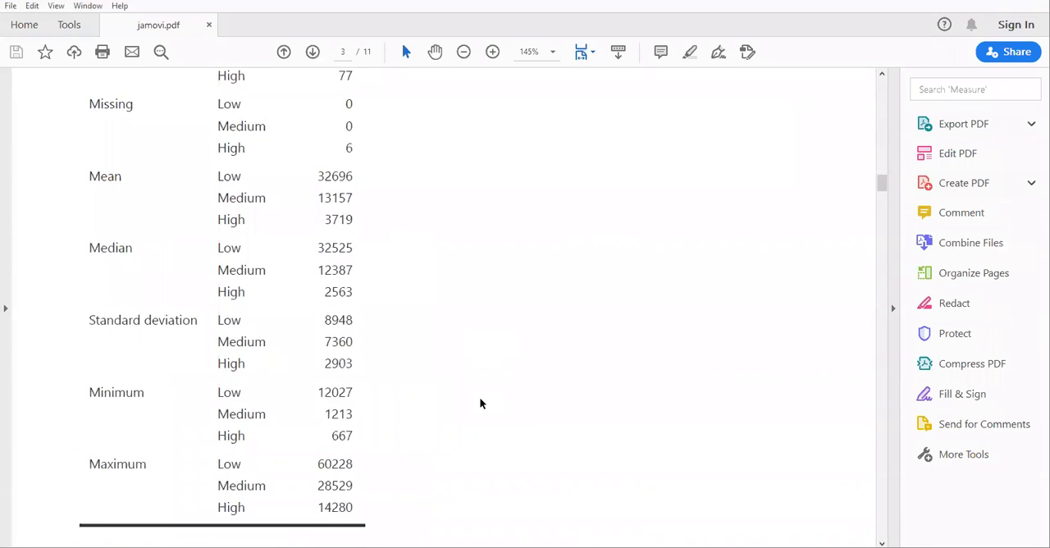
{"action": "scroll", "coordinate": [481, 403], "scroll_direction": "down", "scroll_amount": 5}
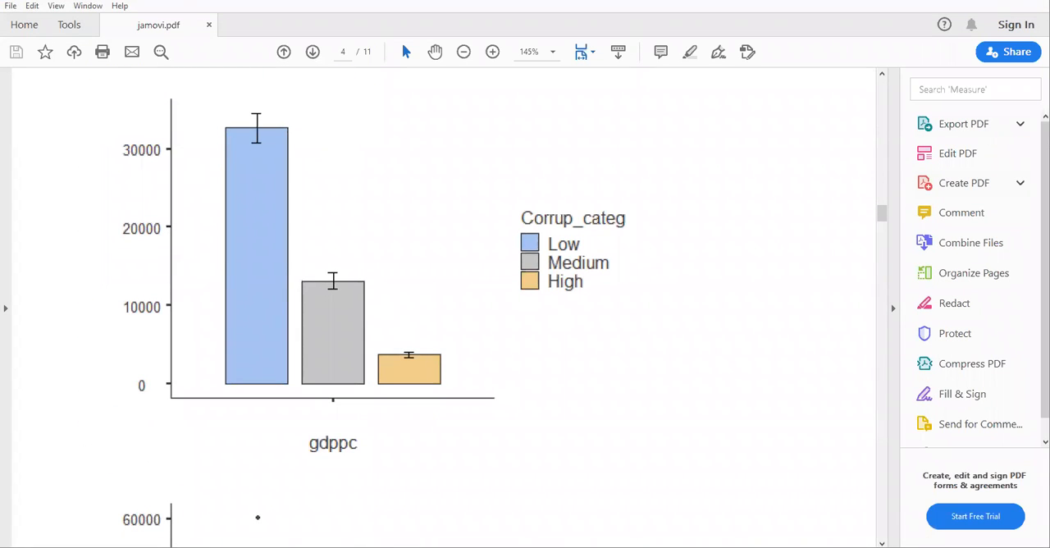
Switch back to the maximized jamovi window and look over the analyses offered under Frequencies, Factor, Linear Models and Exploration
{"action": "key", "text": "alt+Tab"}
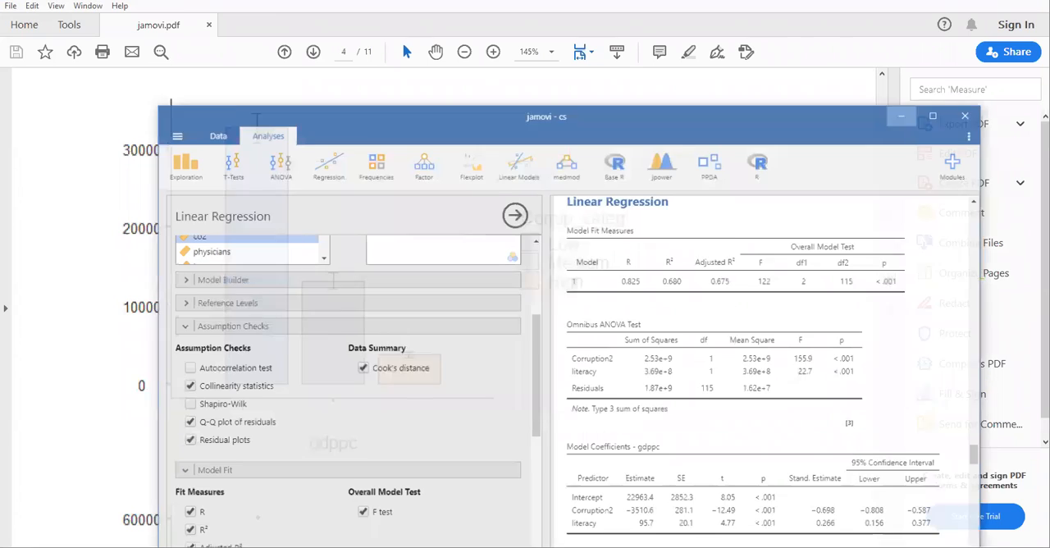
{"action": "key", "text": "super+Up"}
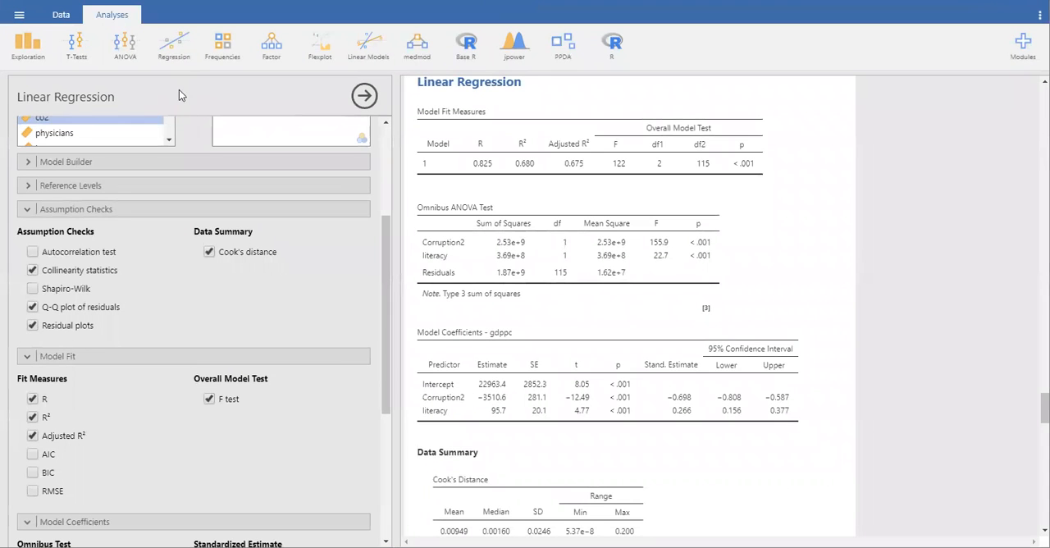
{"action": "left_click", "coordinate": [221, 48]}
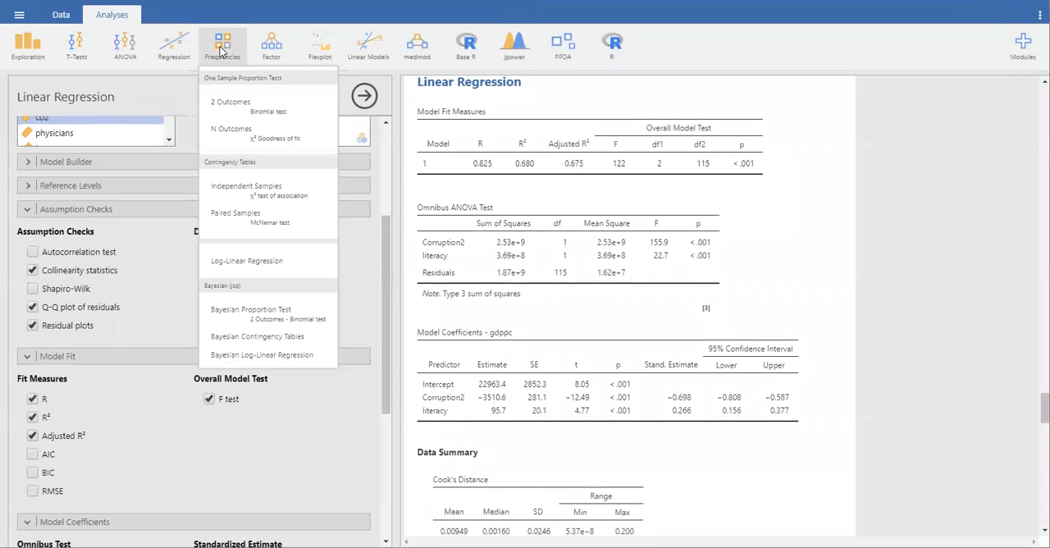
{"action": "left_click", "coordinate": [273, 49]}
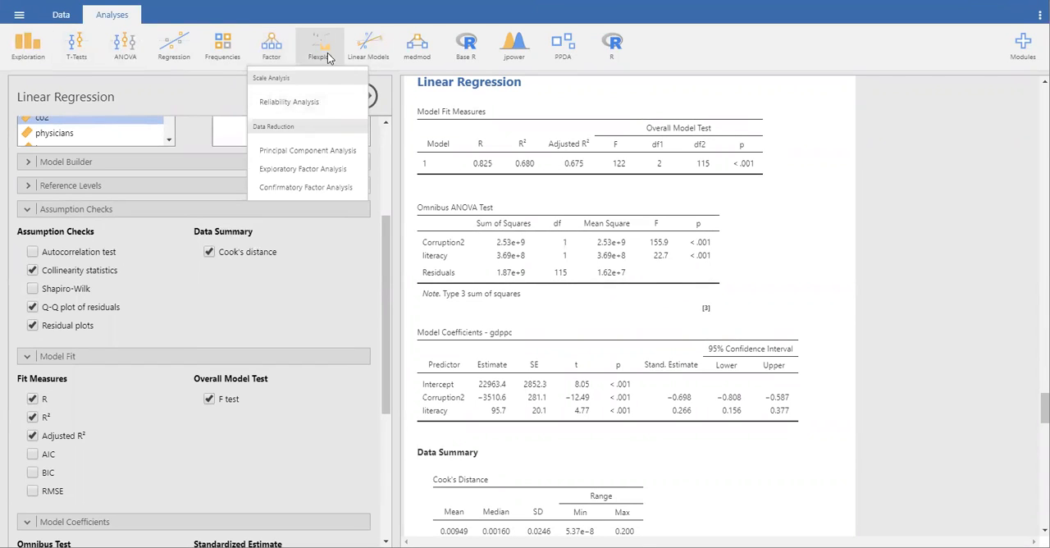
{"action": "left_click", "coordinate": [369, 42]}
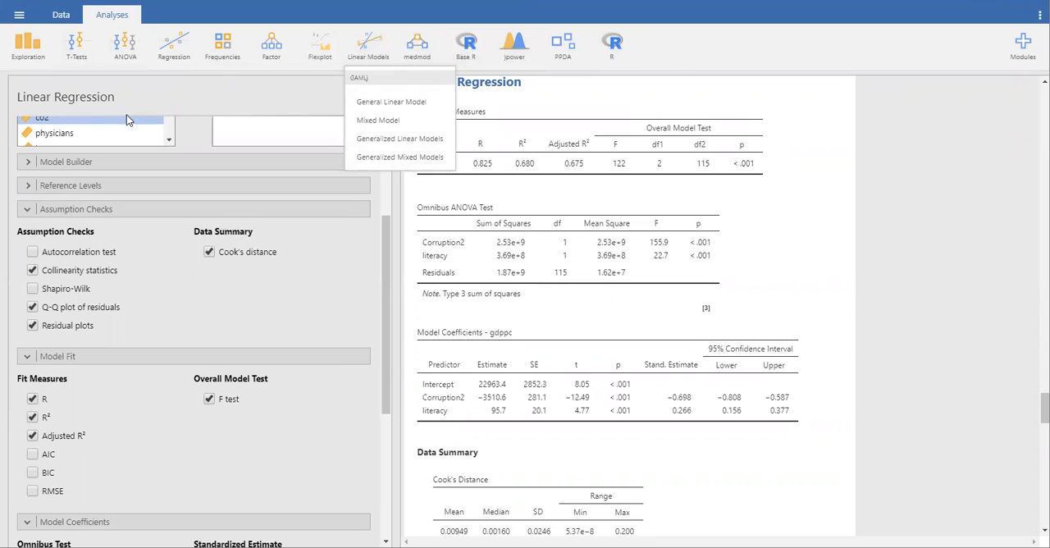
{"action": "left_click", "coordinate": [20, 45]}
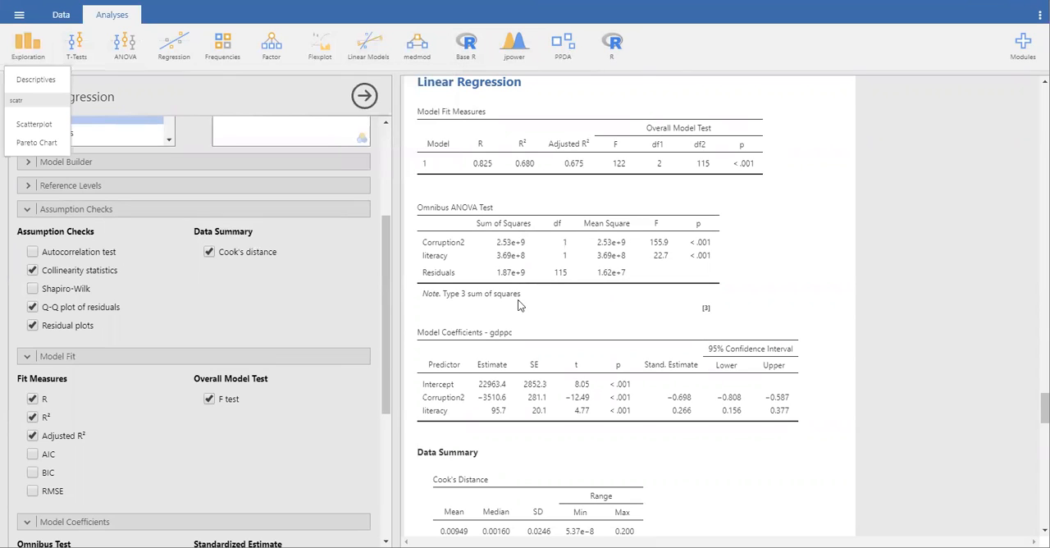